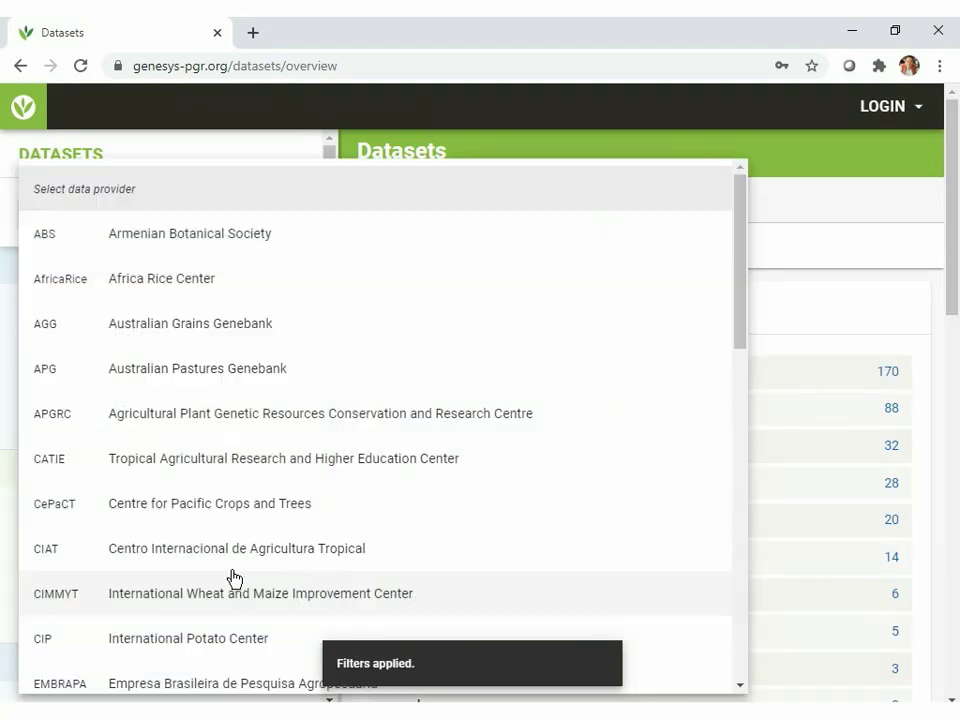
Filter the datasets by the data provider IITA and open the IITA Wild vigna morphological characterization dataset from the dataset list.
scroll(224, 413, "down", 5)
left_click(212, 387)
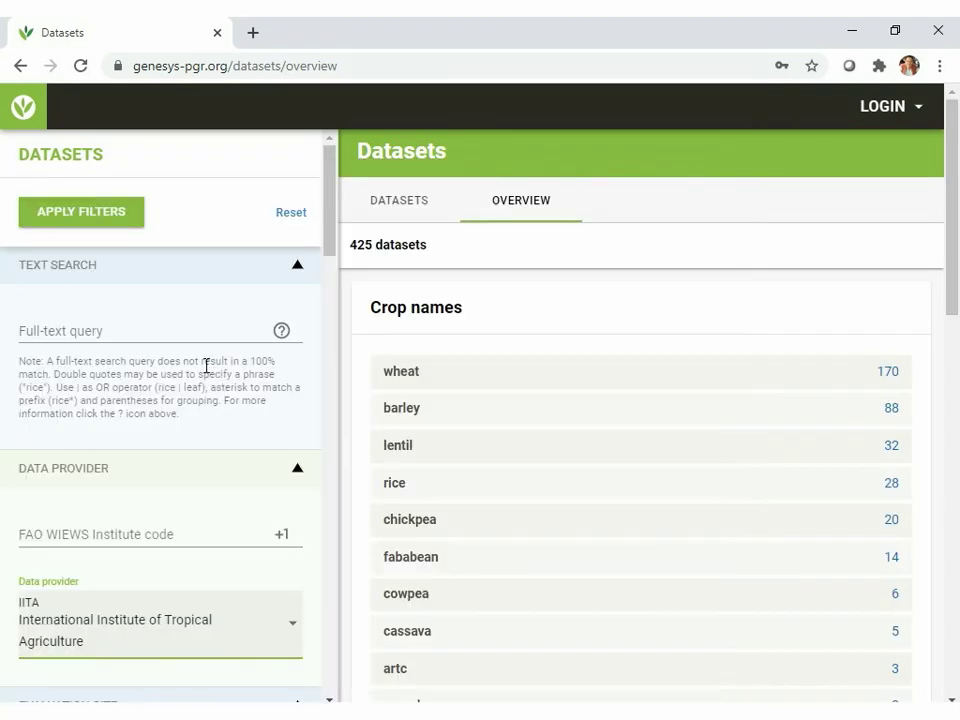
left_click(123, 220)
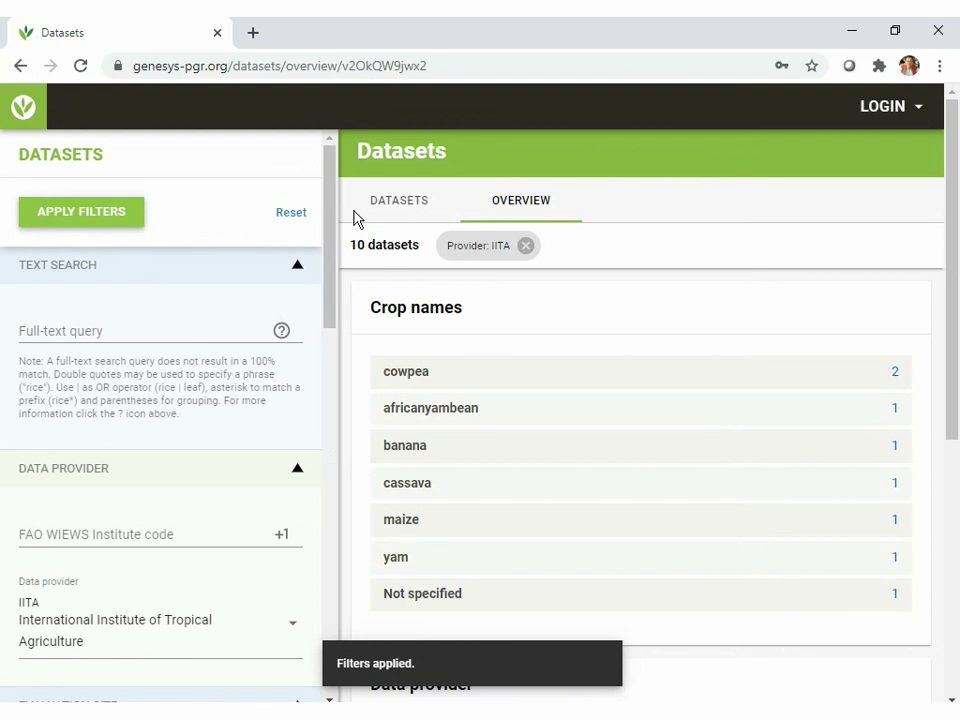
left_click(402, 204)
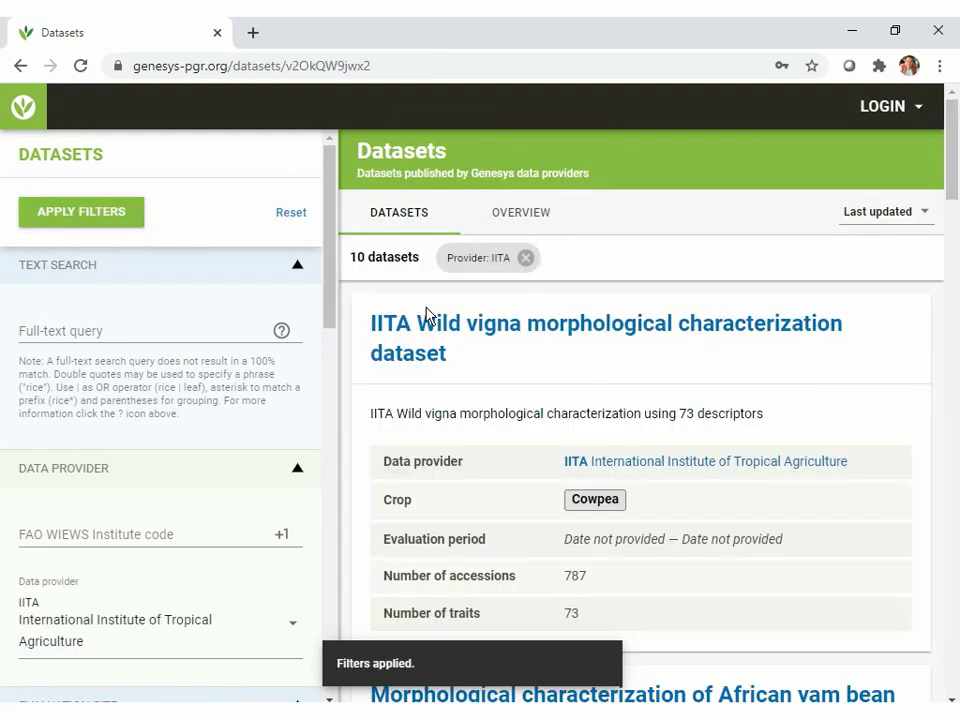
left_click(474, 330)
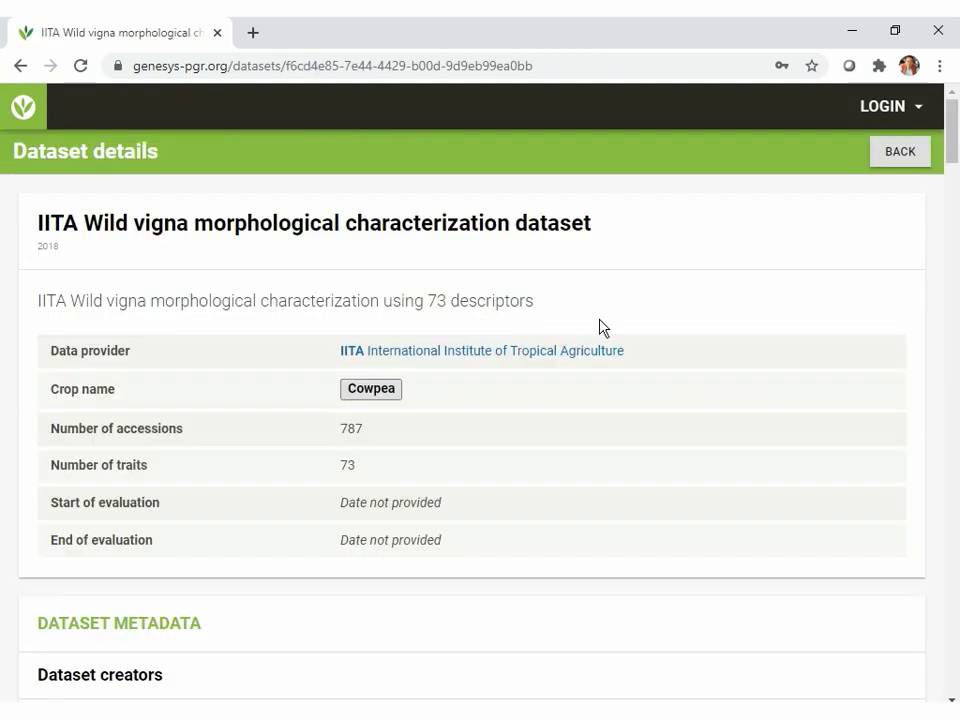
Download the dataset file IITA-Wild Vigna characterization dataset.xlsx and the dataset metadata file Metadata.xlsx.
scroll(739, 326, "down", 7)
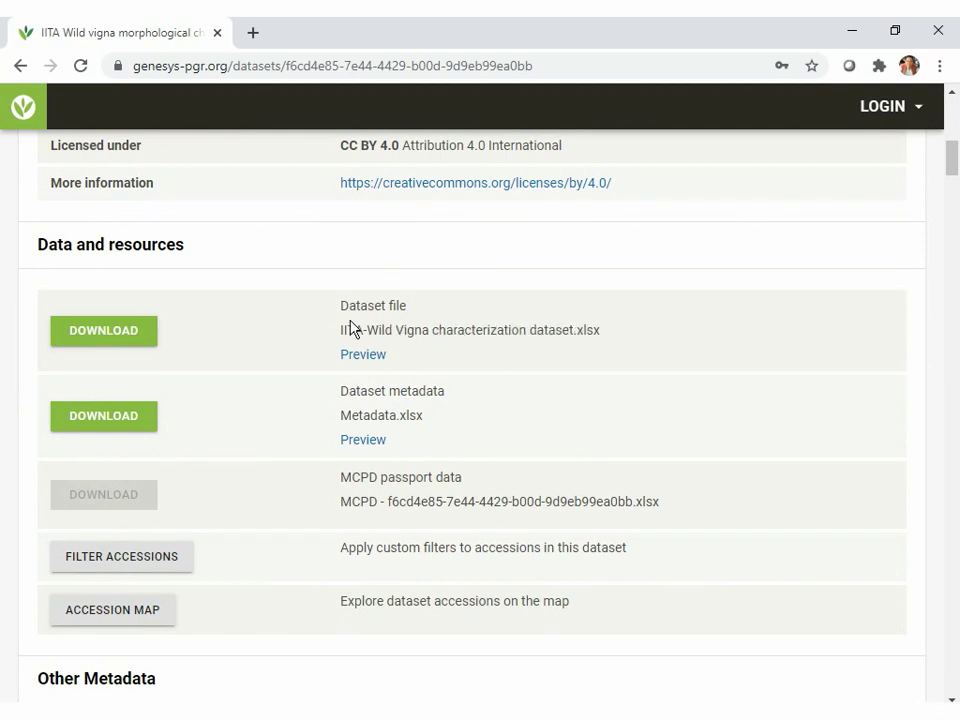
left_click(130, 331)
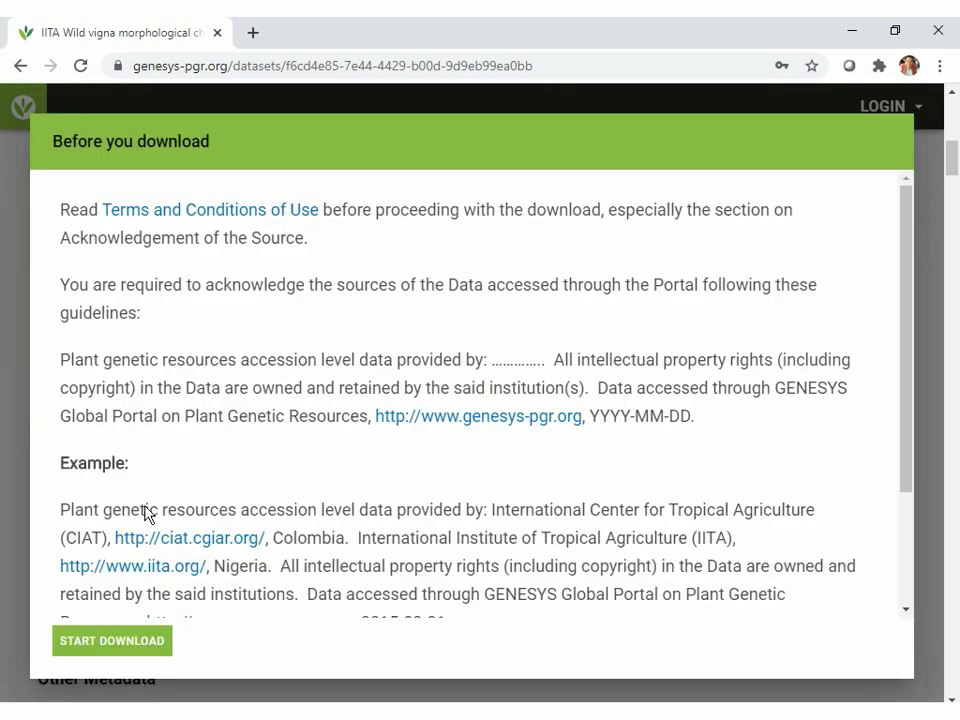
left_click(160, 636)
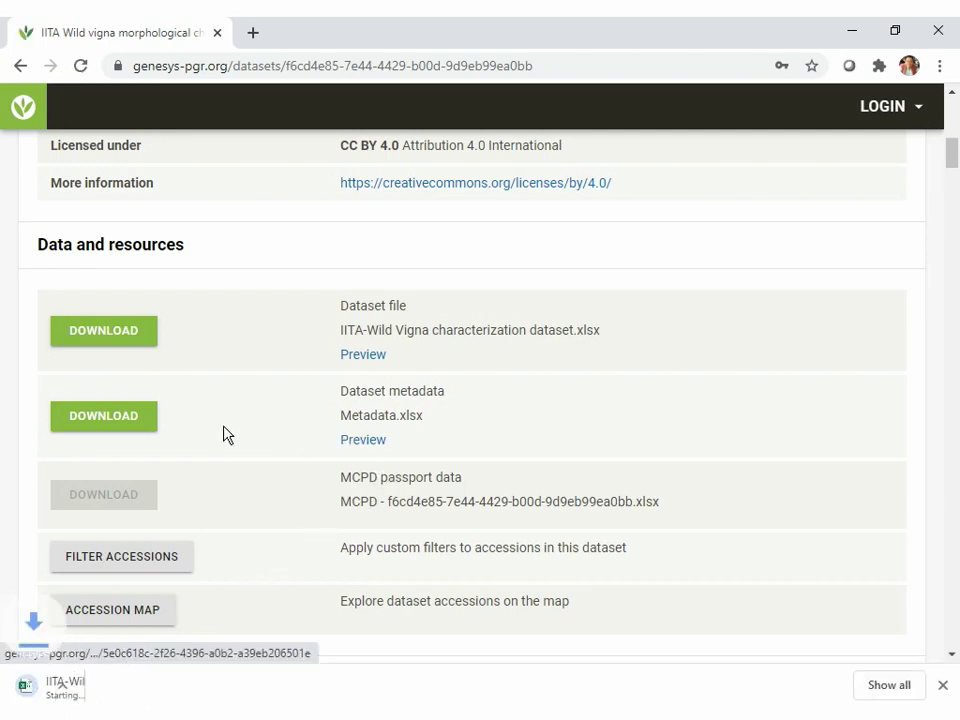
left_click(140, 419)
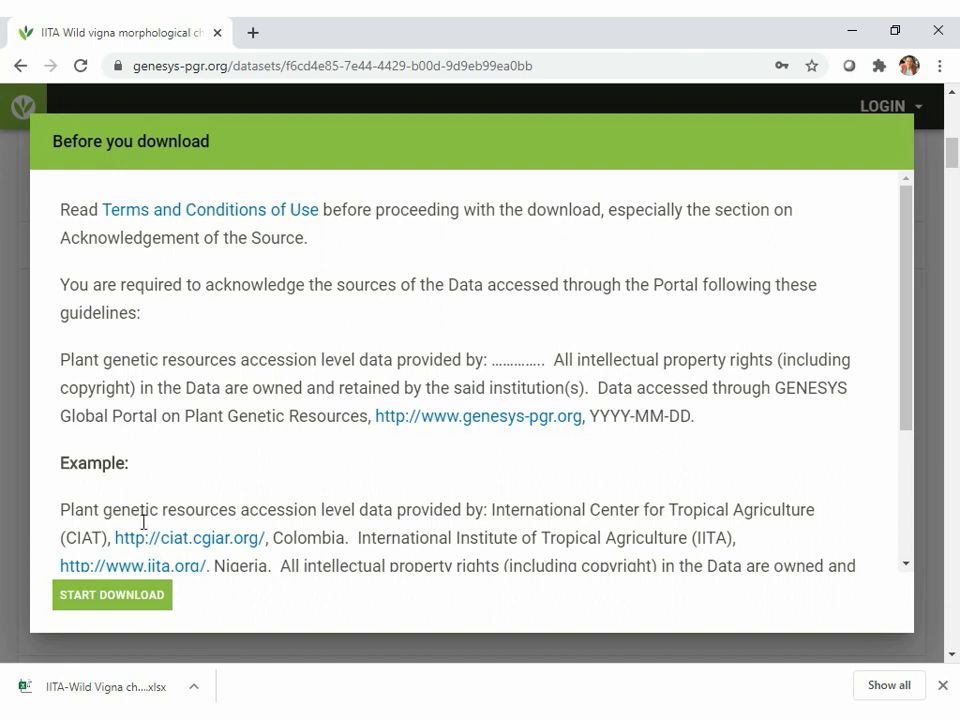
left_click(157, 598)
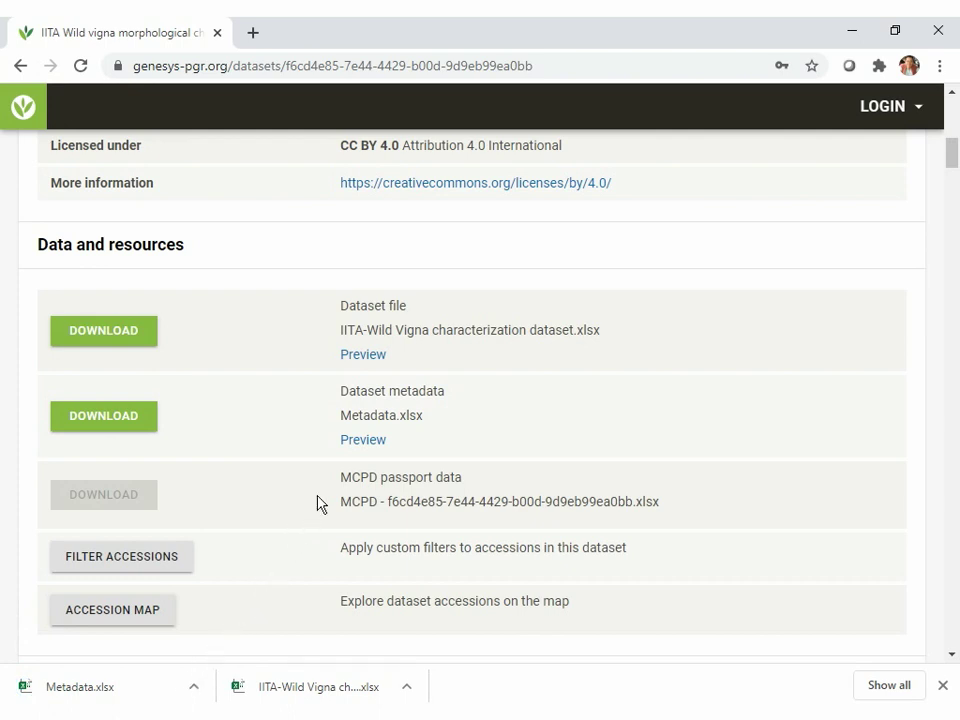
Select the two downloaded workbooks in the Downloads folder, and select the Title value on the metadata sheet in Excel.
key("alt+Tab")
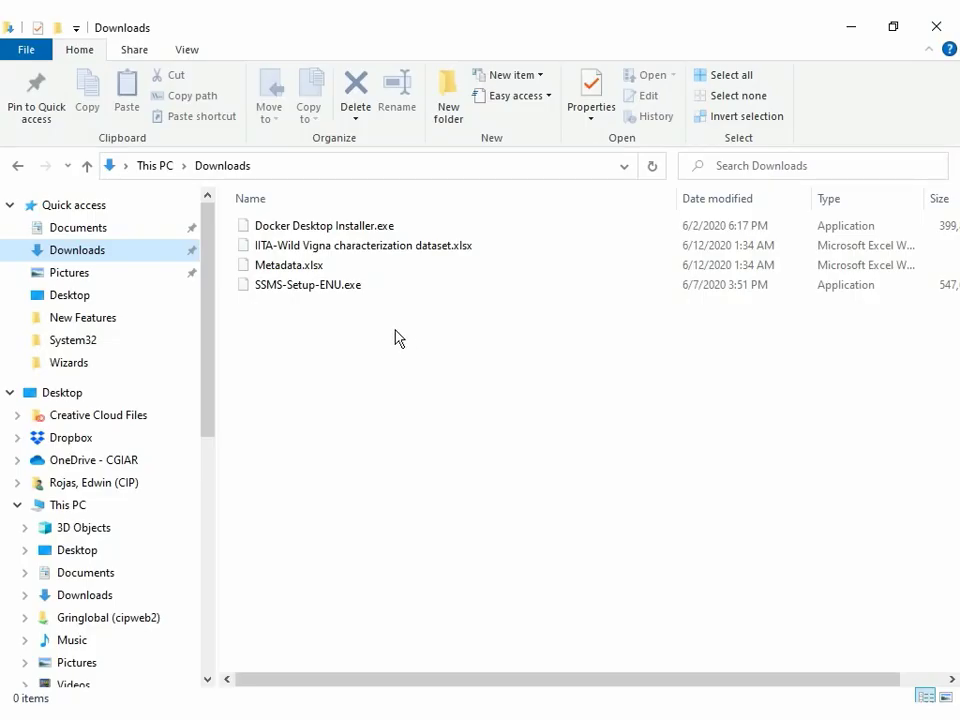
left_click(330, 245)
left_click(326, 266, "shift")
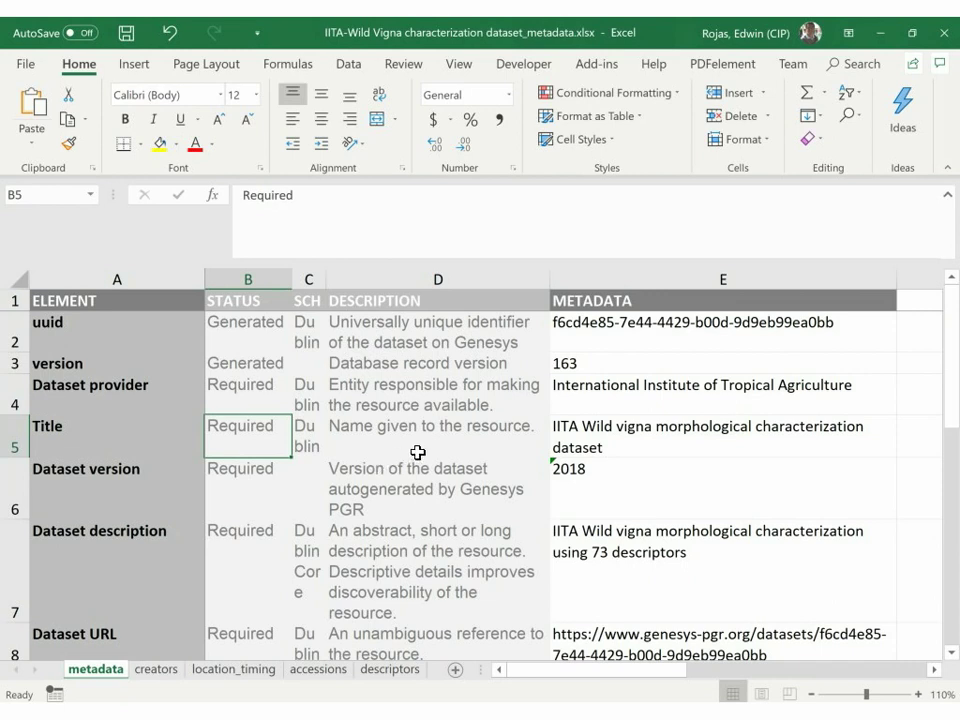
left_click(600, 427)
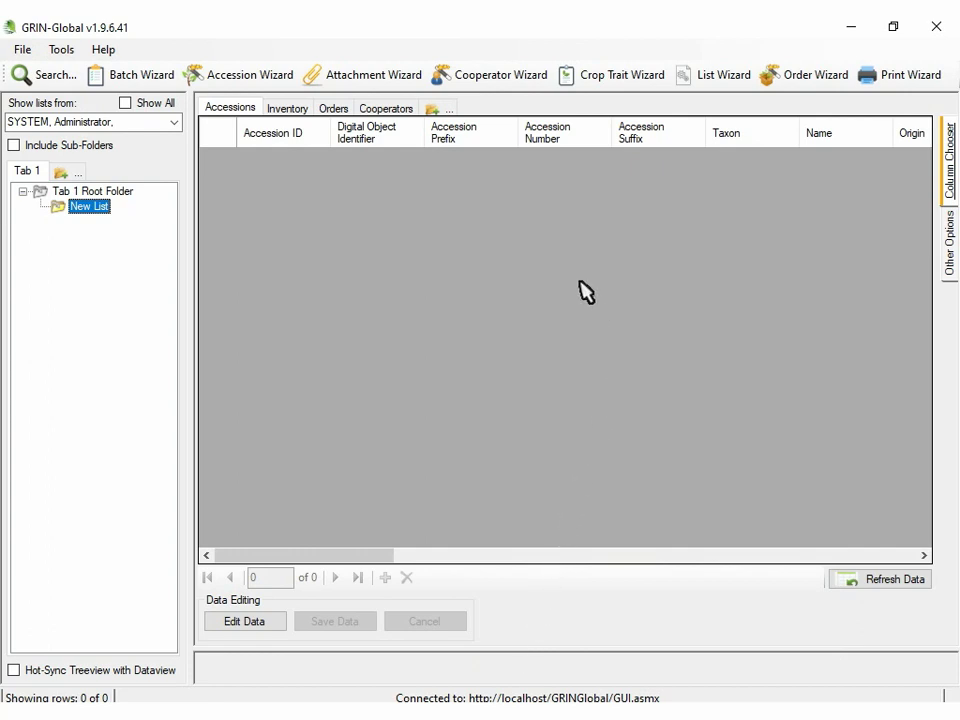
In GRIN-Global, add a dataview tab named methods with the area Method and the dataview Get Method.
left_click(447, 122)
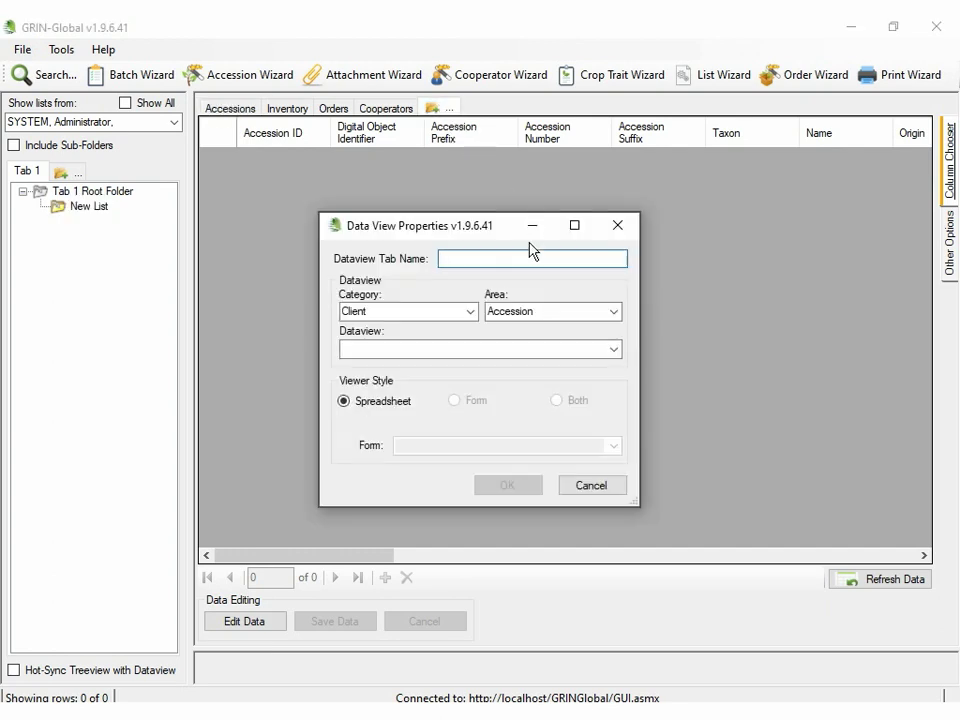
type("methods")
left_click(553, 311)
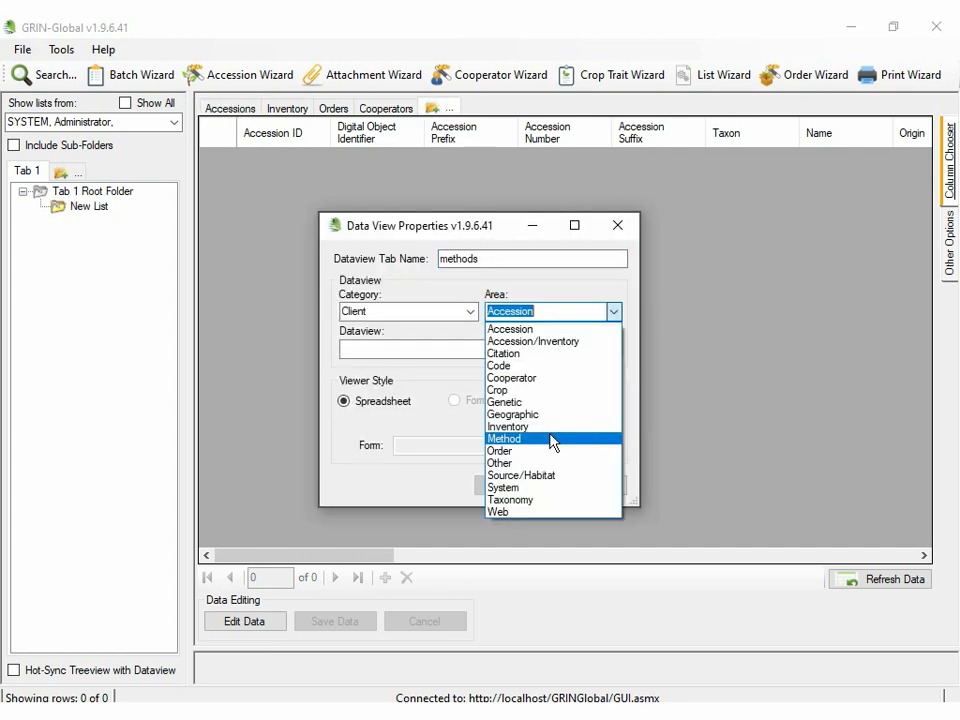
left_click(588, 438)
left_click(614, 349)
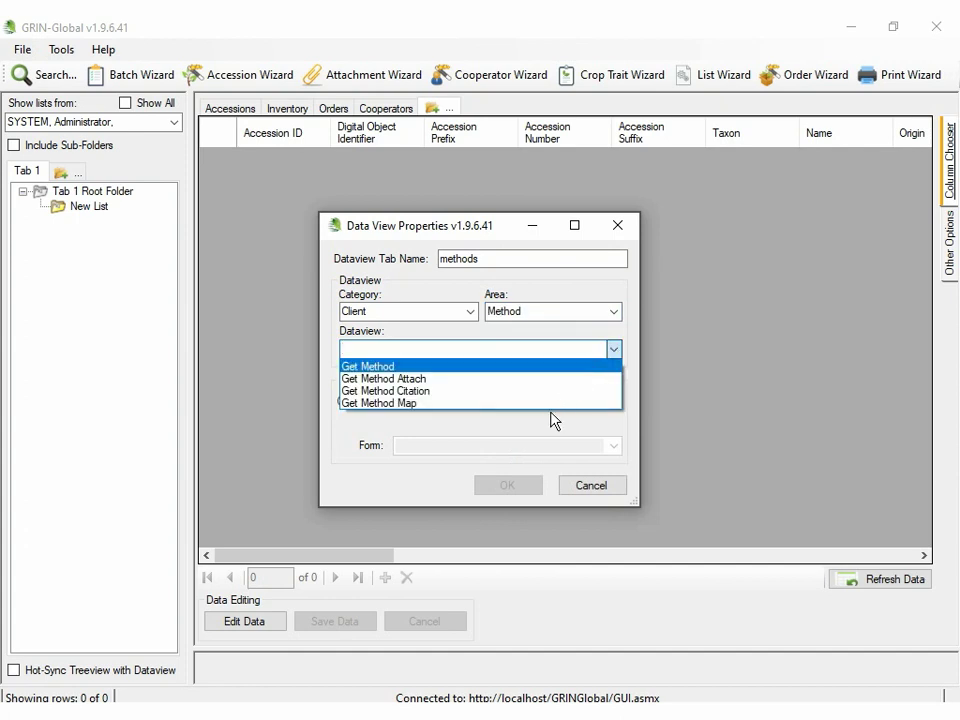
key("Return")
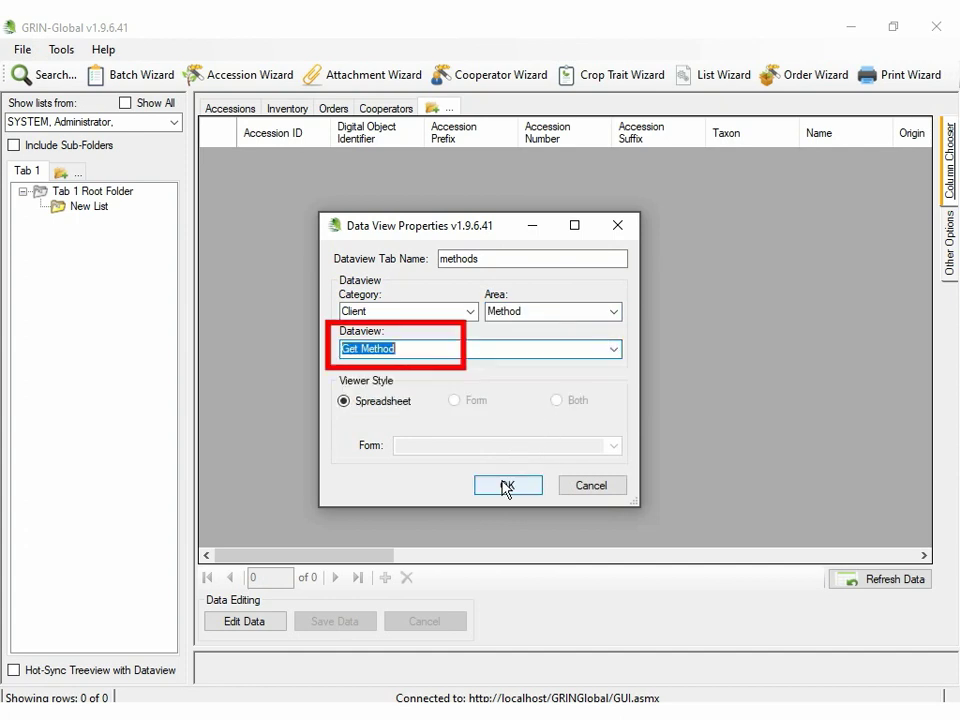
left_click(507, 486)
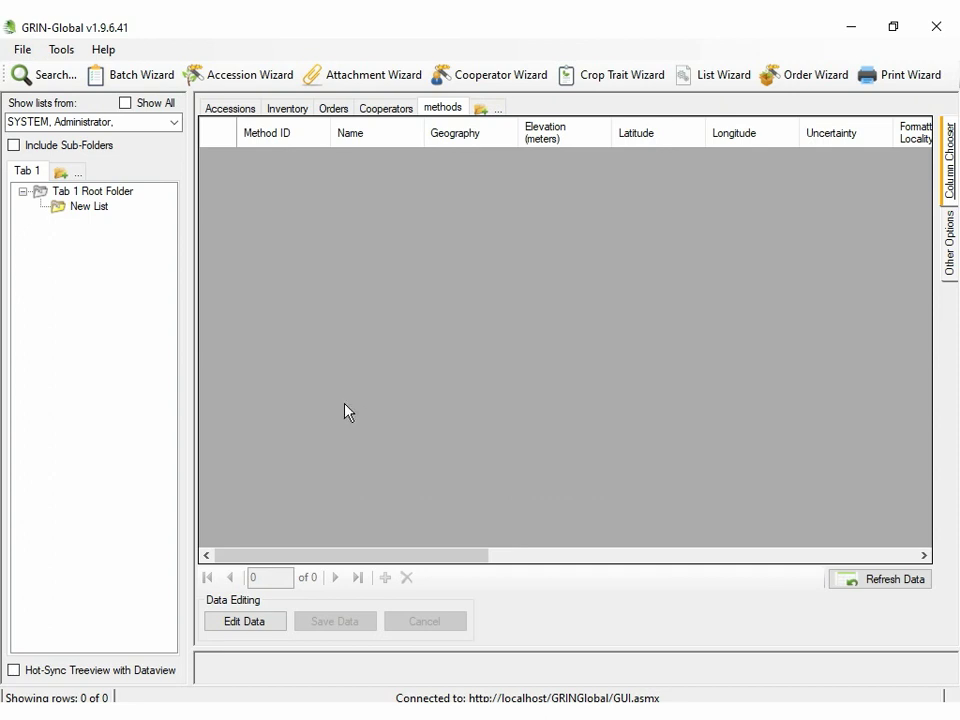
Add a new method record and fill its Name with the dataset title copied from the metadata sheet in Excel.
left_click(270, 619)
left_click(385, 577)
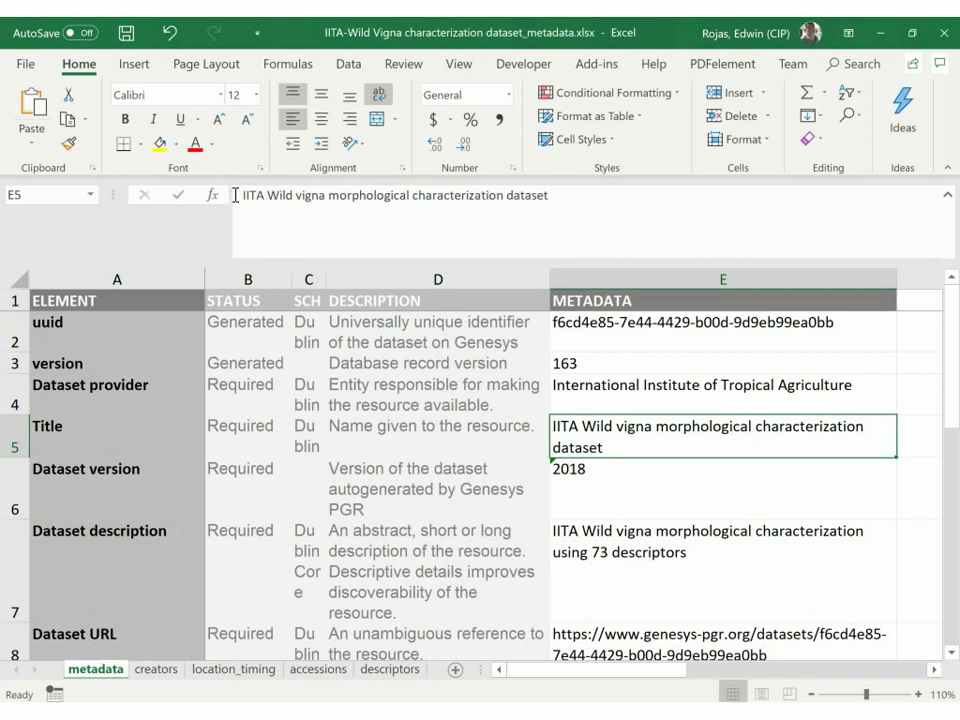
triple_click(250, 195)
right_click(318, 197)
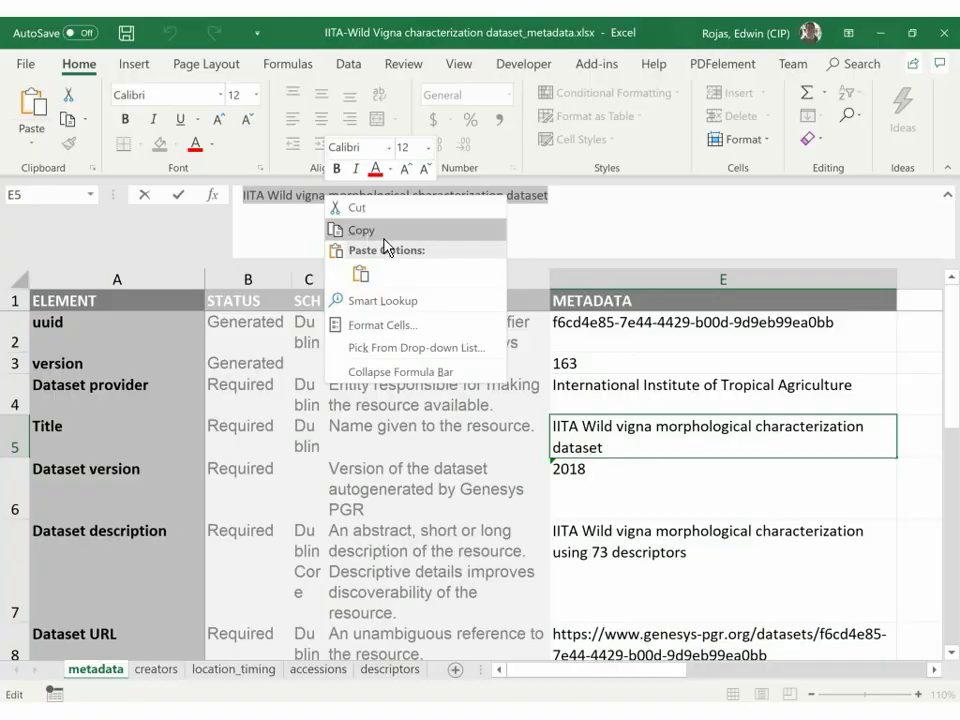
left_click(338, 227)
key("alt+Tab")
left_click(371, 160)
key("ctrl+v")
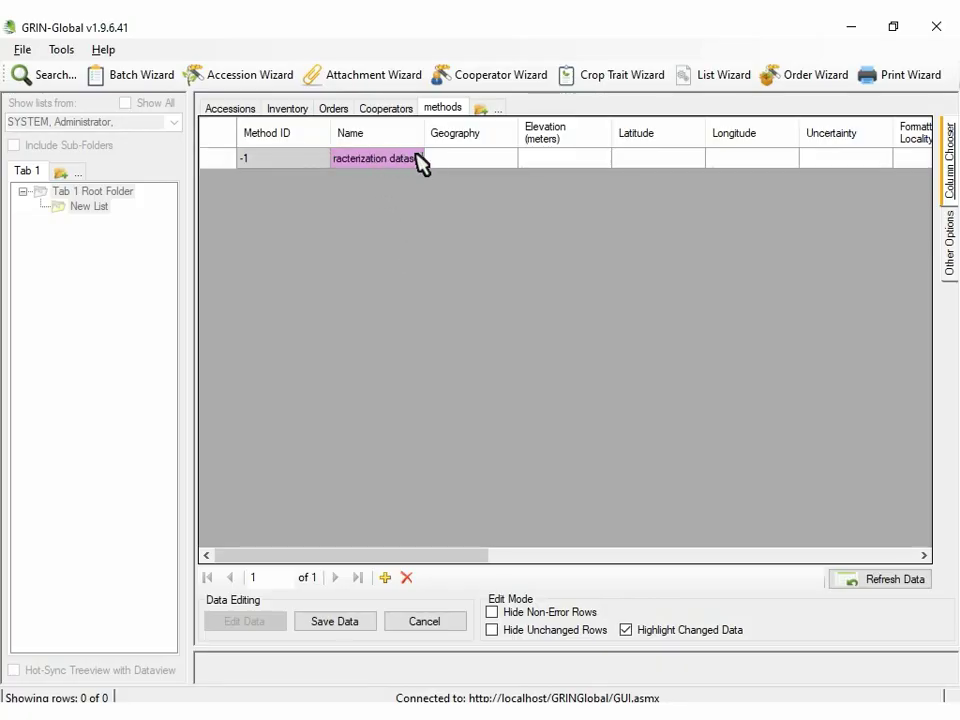
left_click(639, 160)
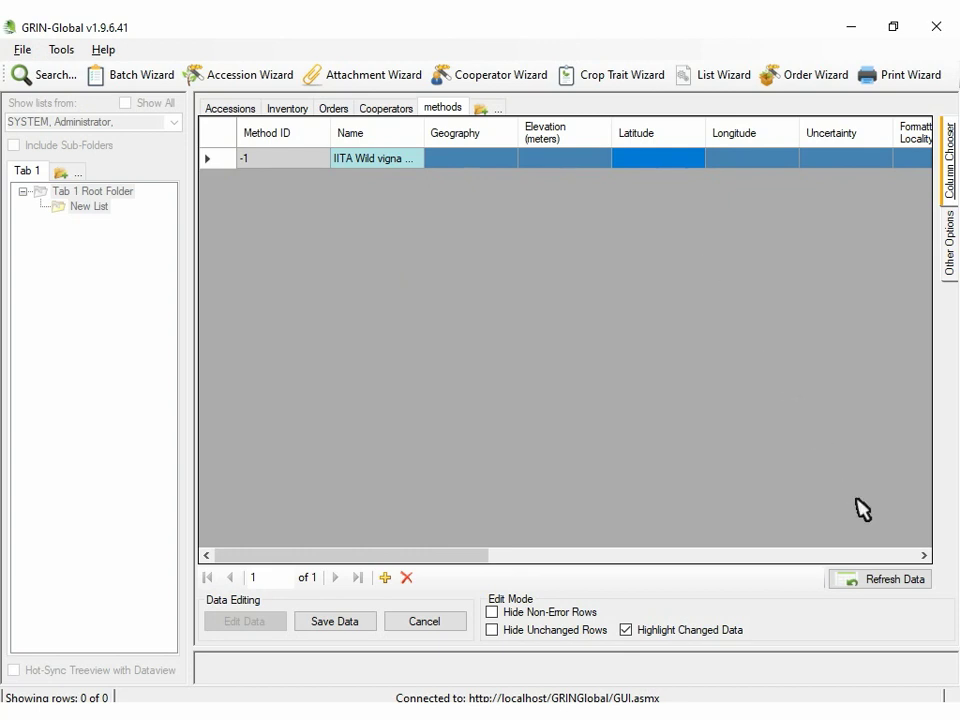
Copy the Dataset description value from the metadata sheet in Excel and return to the method record in GRIN-Global.
left_click(891, 554)
key("alt+Tab")
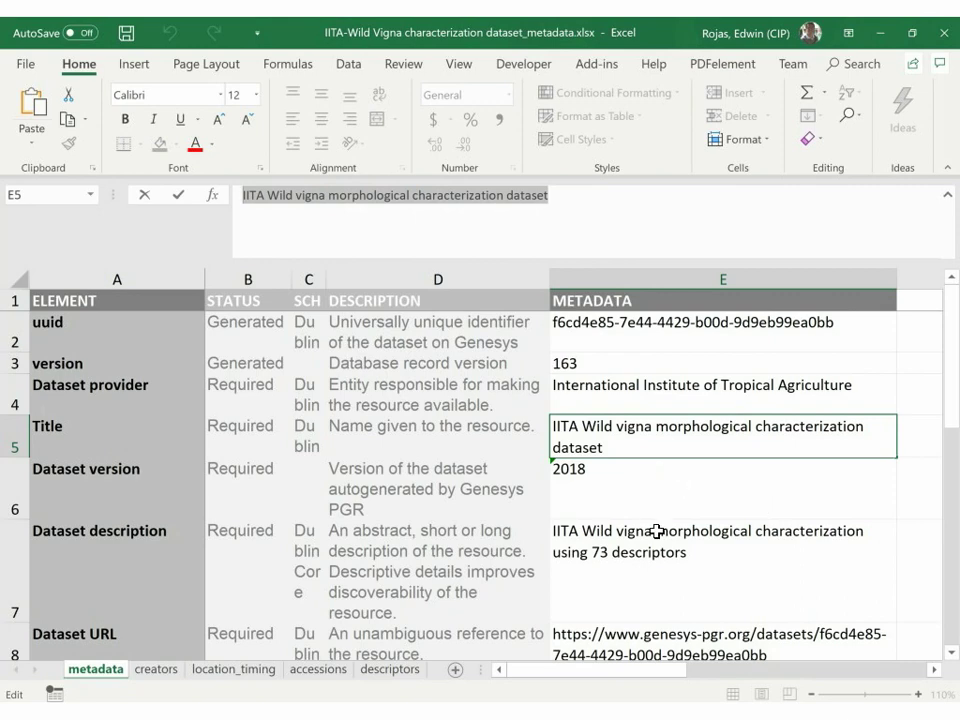
left_click(638, 585)
right_click(636, 593)
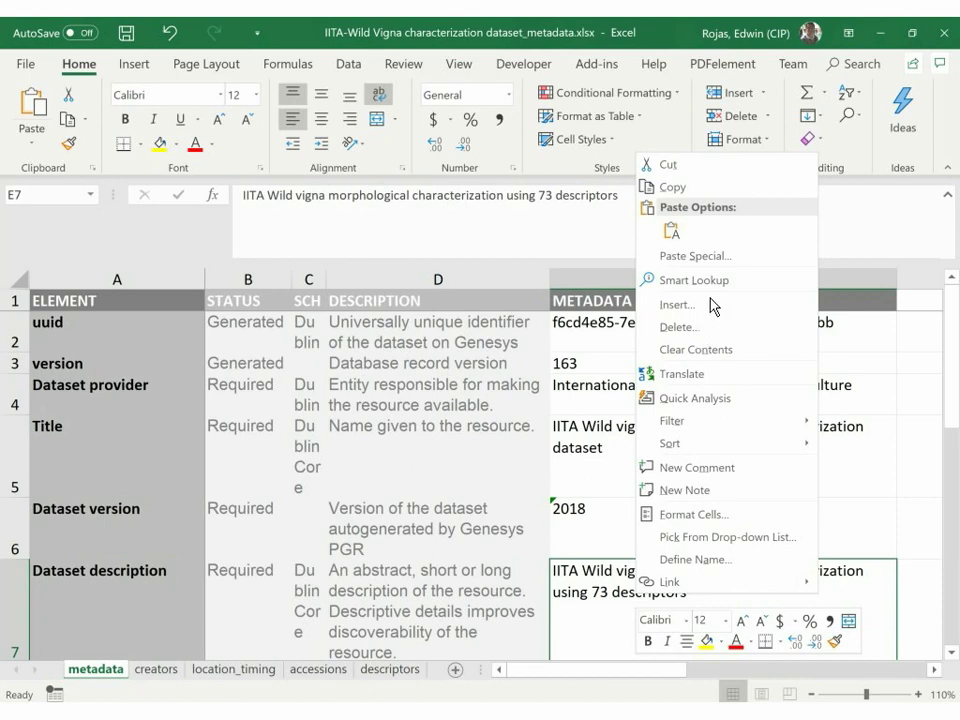
left_click(737, 189)
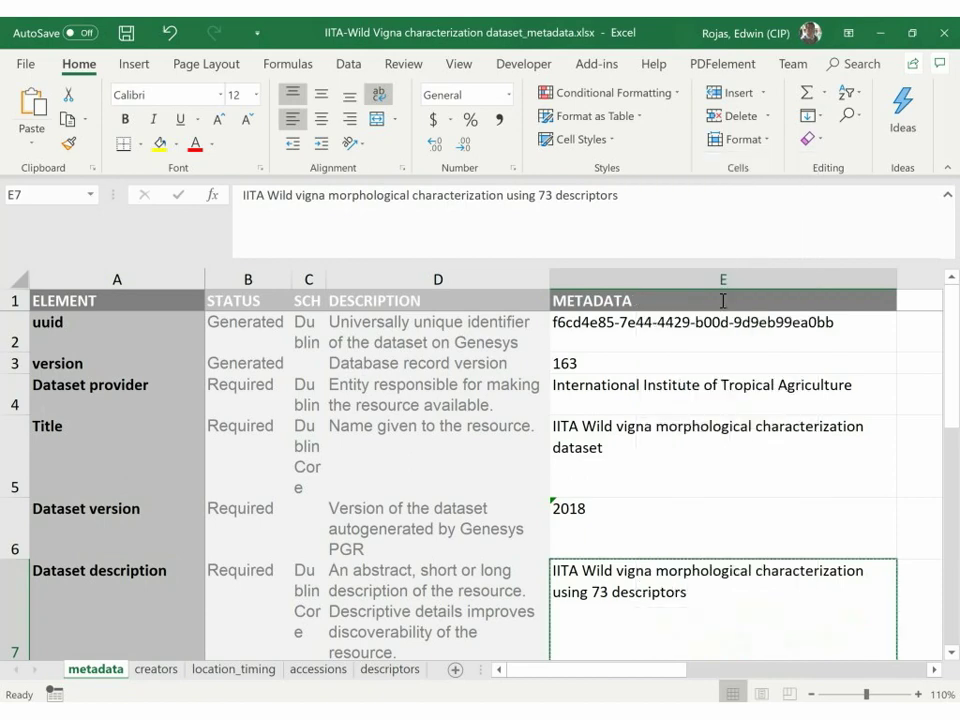
key("alt+Tab")
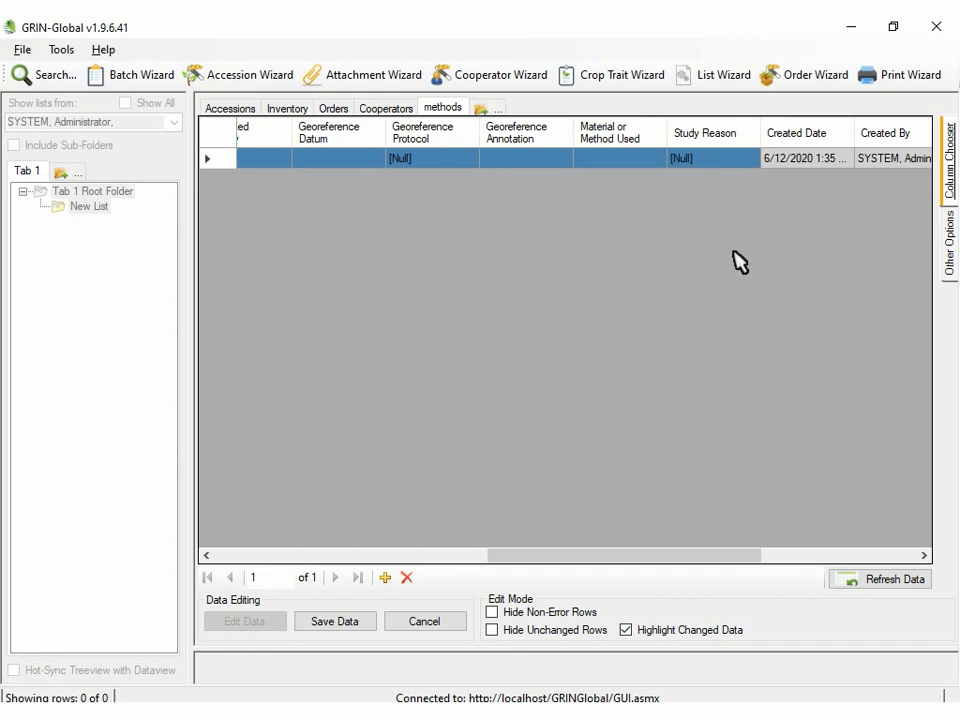
Set the method's Study Reason to Morphological and paste the dataset description into Material or Method Used.
left_click(746, 160)
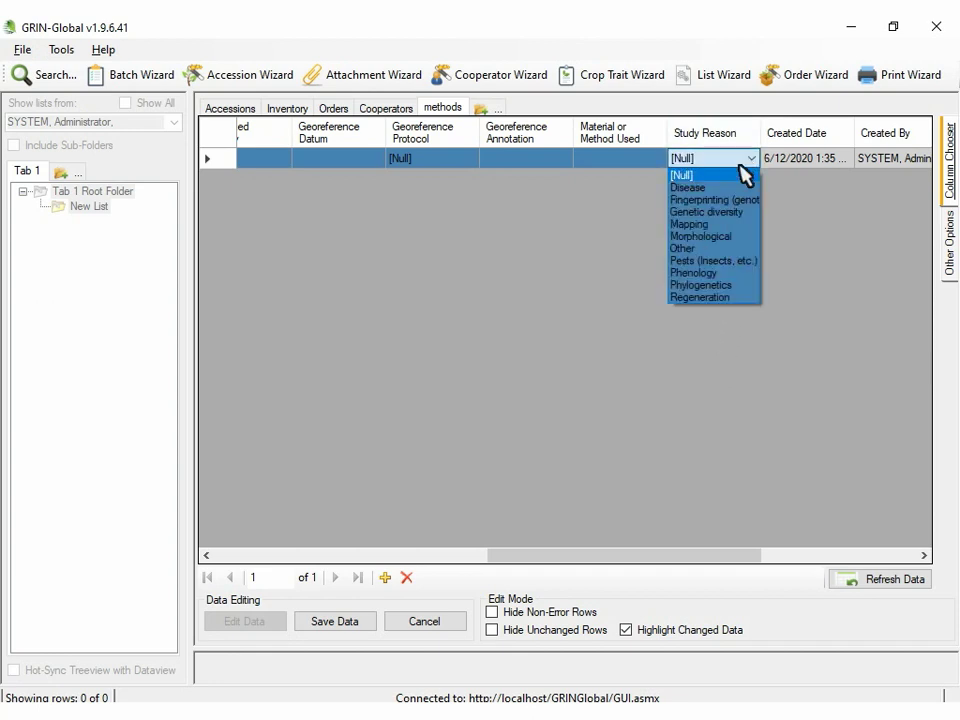
left_click(735, 236)
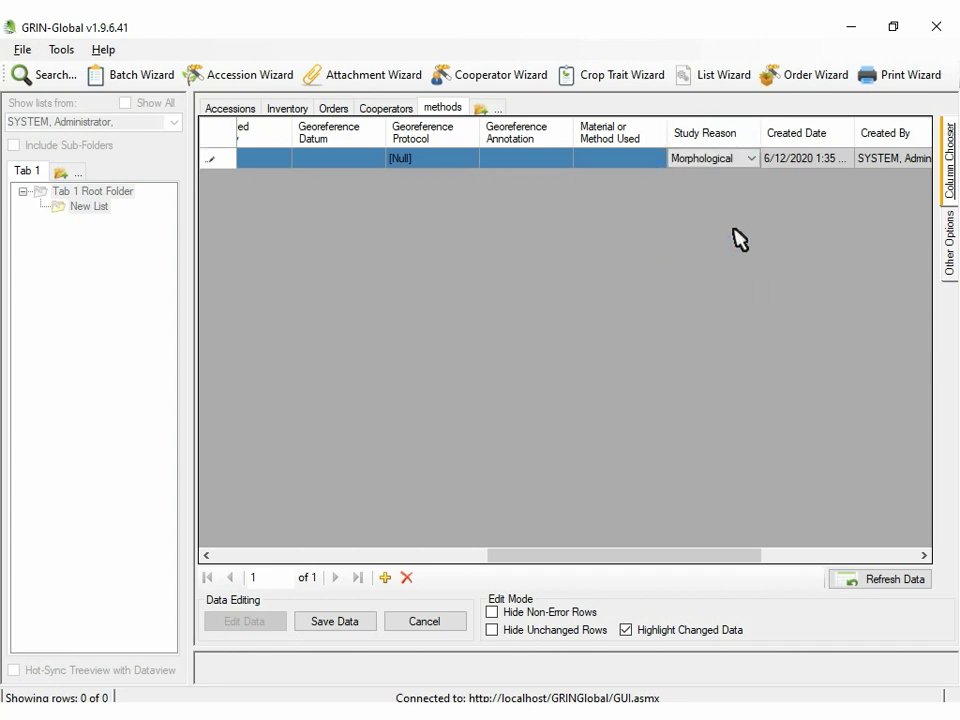
left_click(613, 164)
key("ctrl+v")
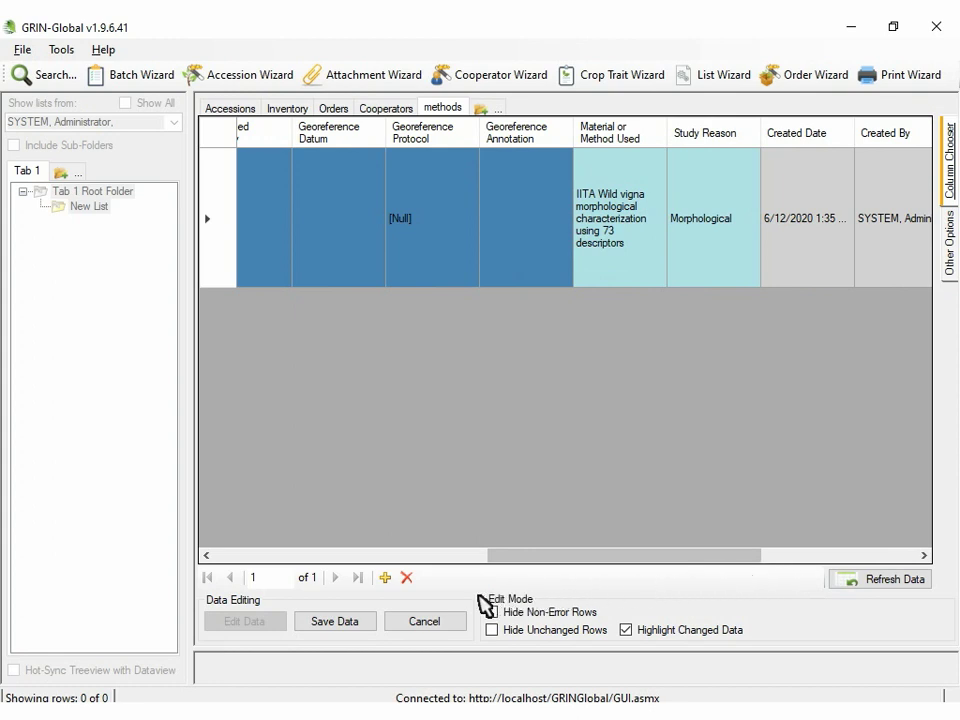
Save the new method record without adding a link to it in the current list folder.
left_click(343, 622)
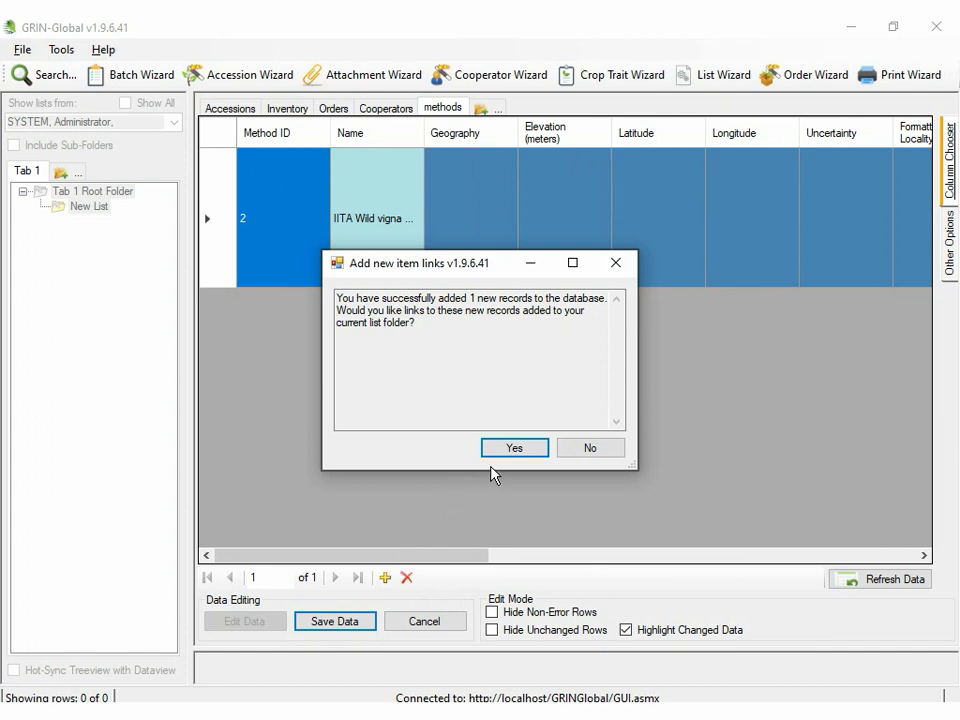
left_click(588, 450)
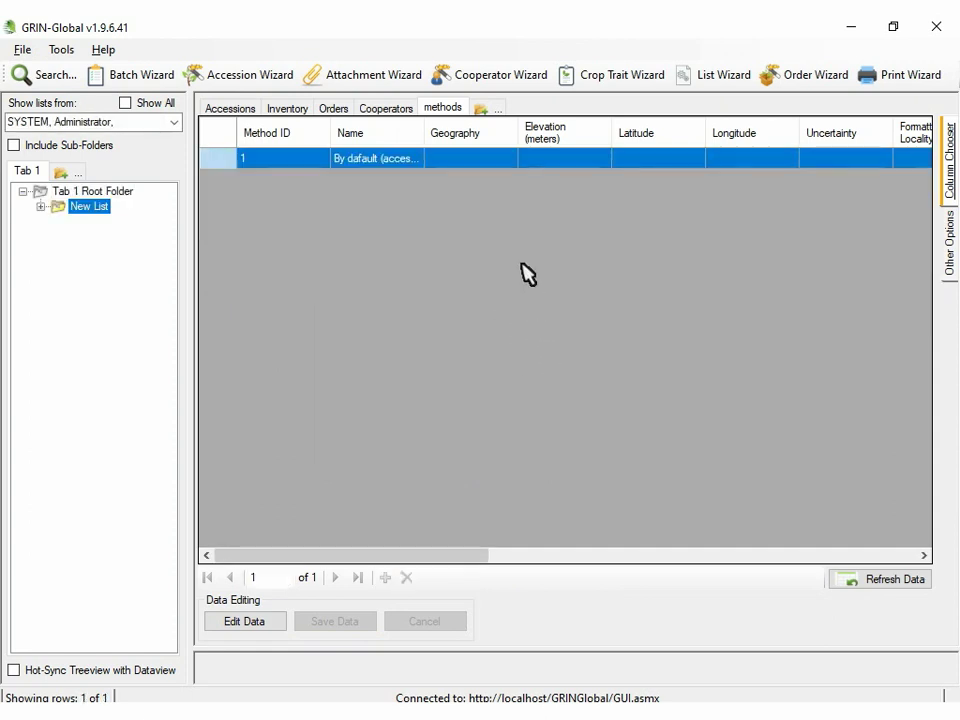
Add a dataview tab named method_citation with the area Method and the dataview Get Method Citation.
left_click(484, 108)
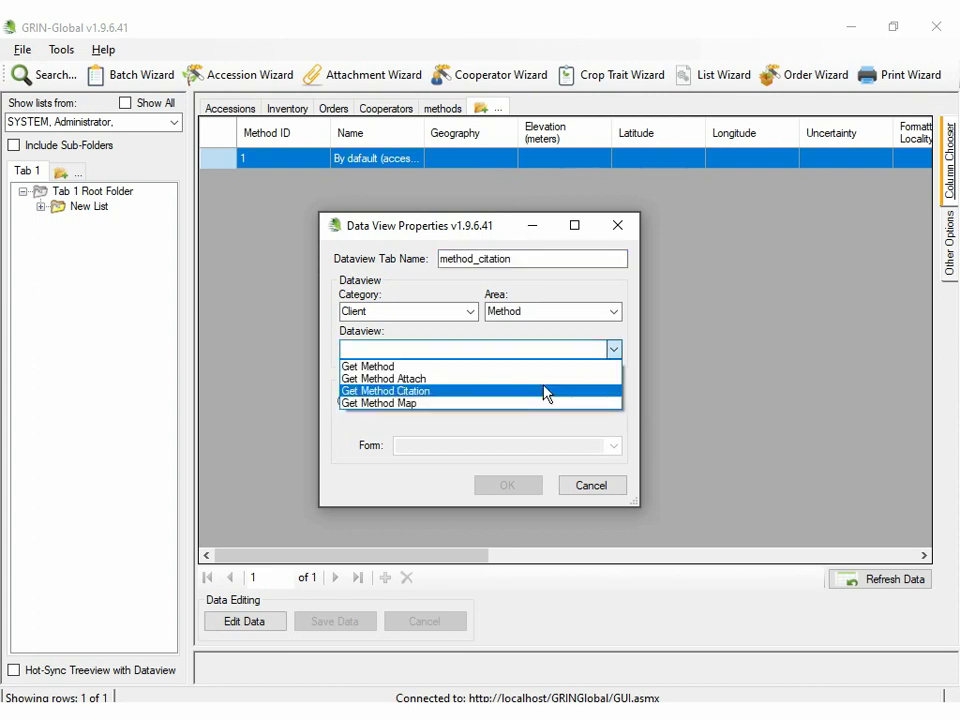
left_click(545, 391)
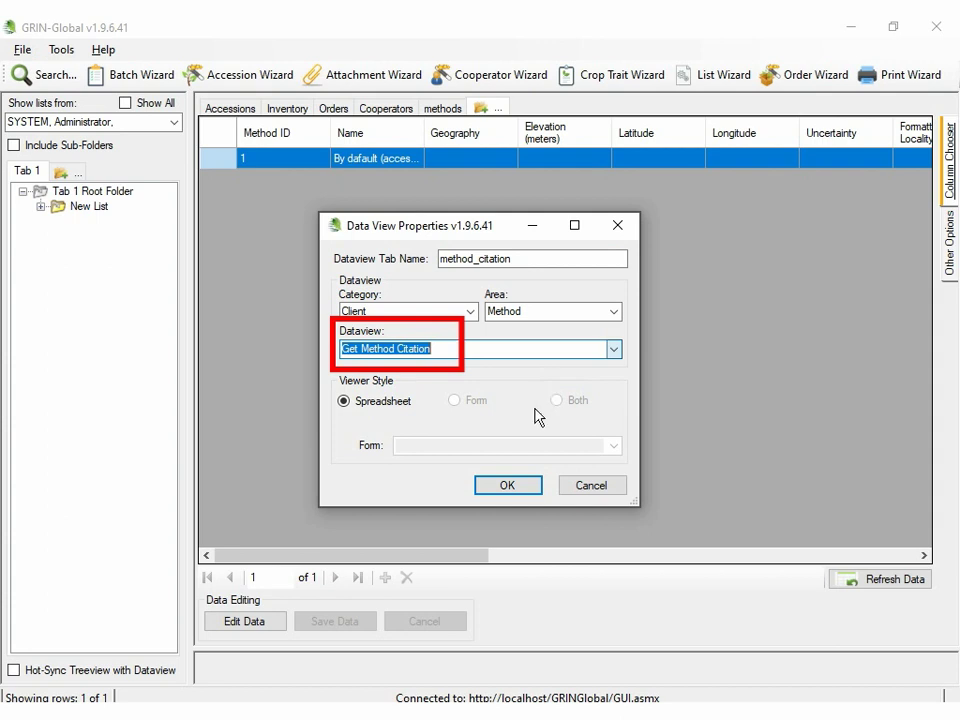
left_click(516, 482)
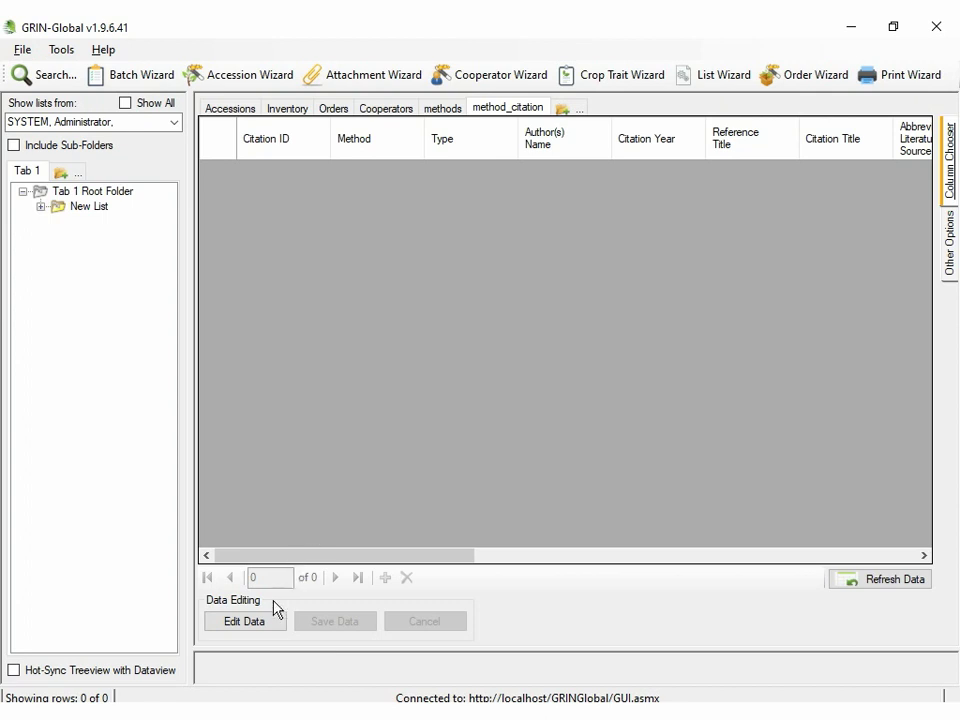
Add a new citation record and link it to the method IITA Wild vigna morphological characterization dataset.
left_click(245, 621)
left_click(385, 577)
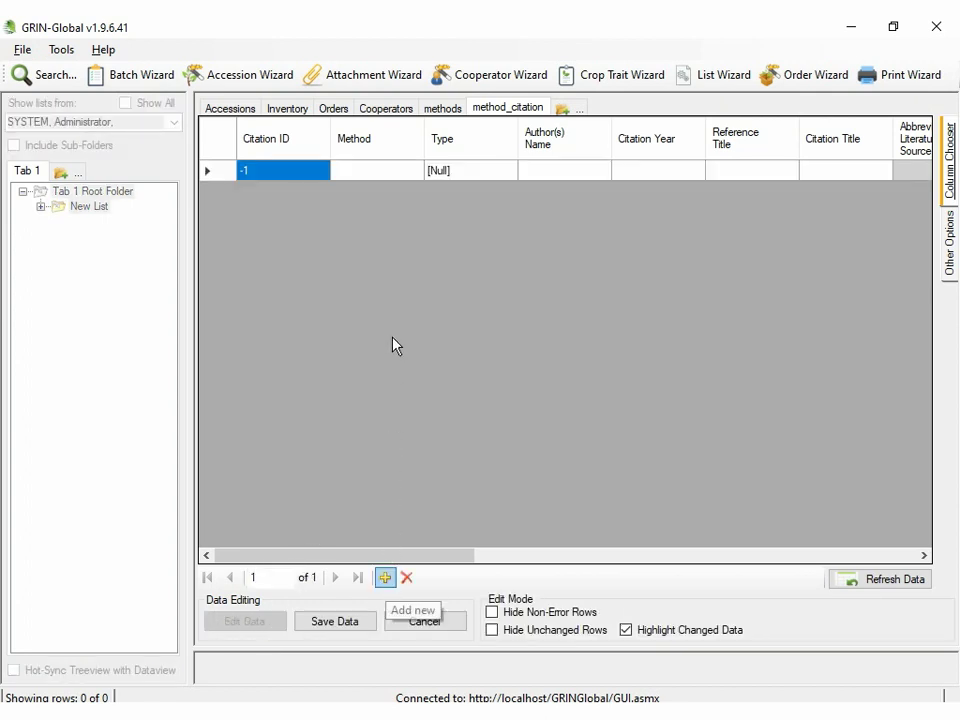
left_click(389, 176)
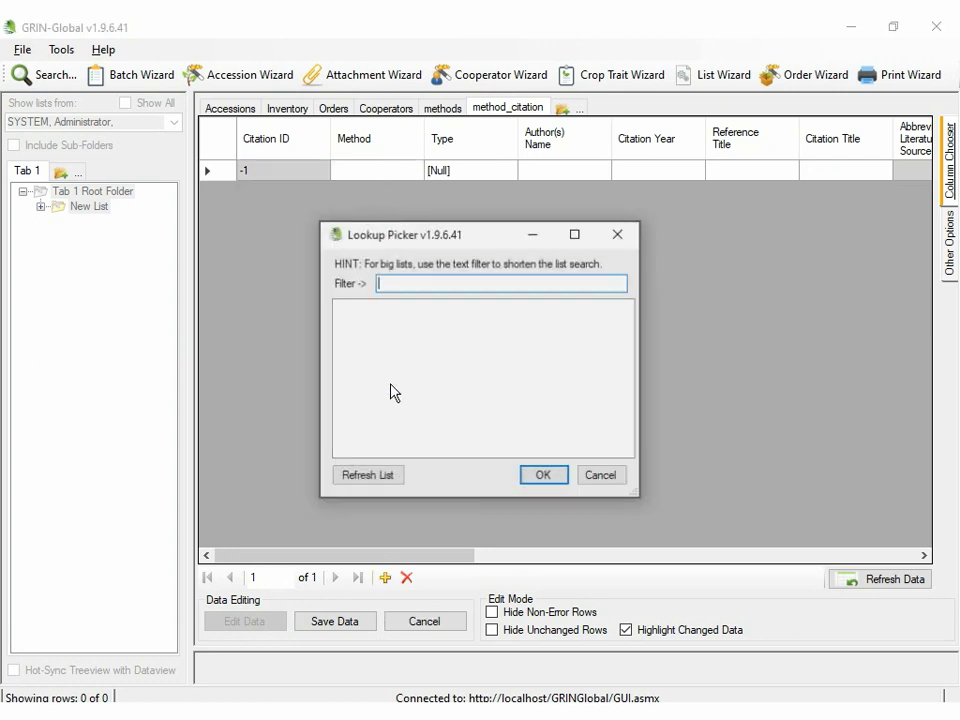
left_click(390, 478)
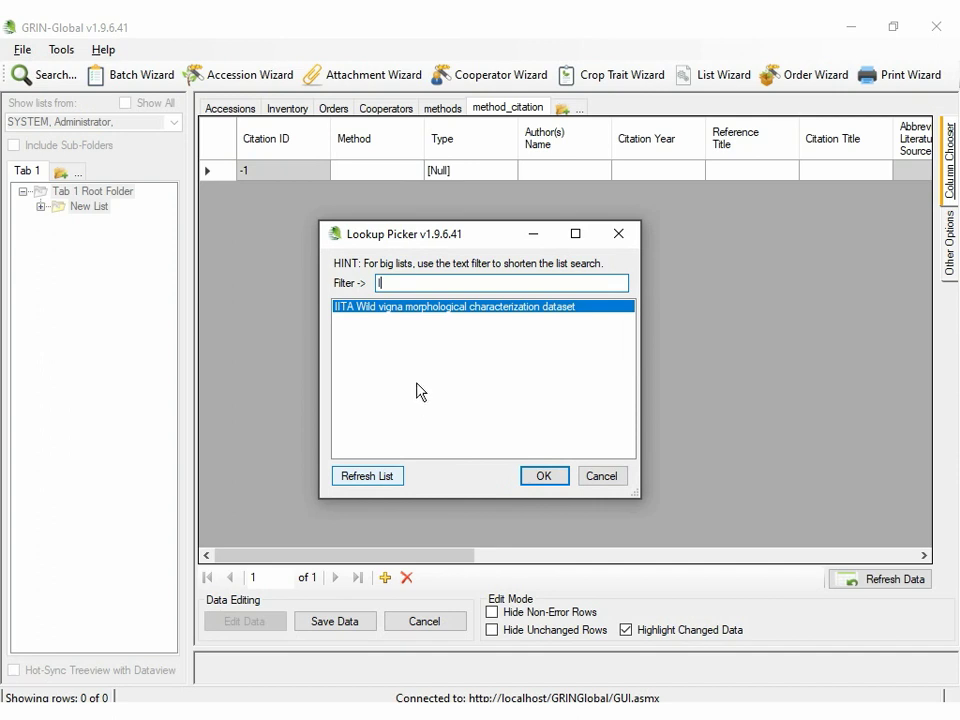
double_click(470, 306)
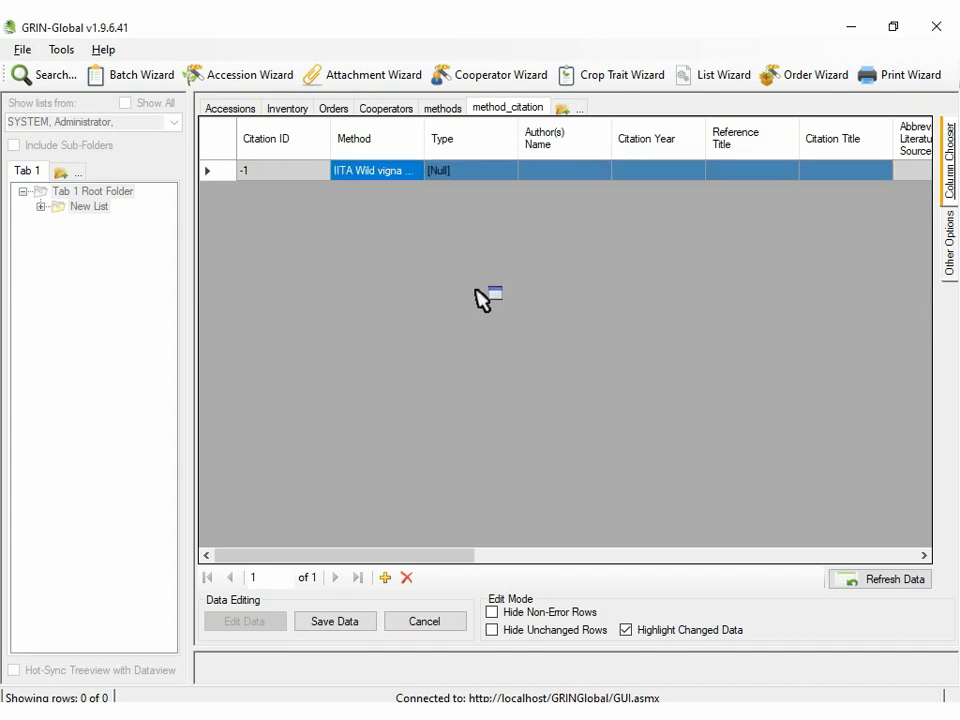
Set the citation's Type to the crop-wild-relative option and its Citation Year to 2018.
left_click(505, 172)
left_click(497, 199)
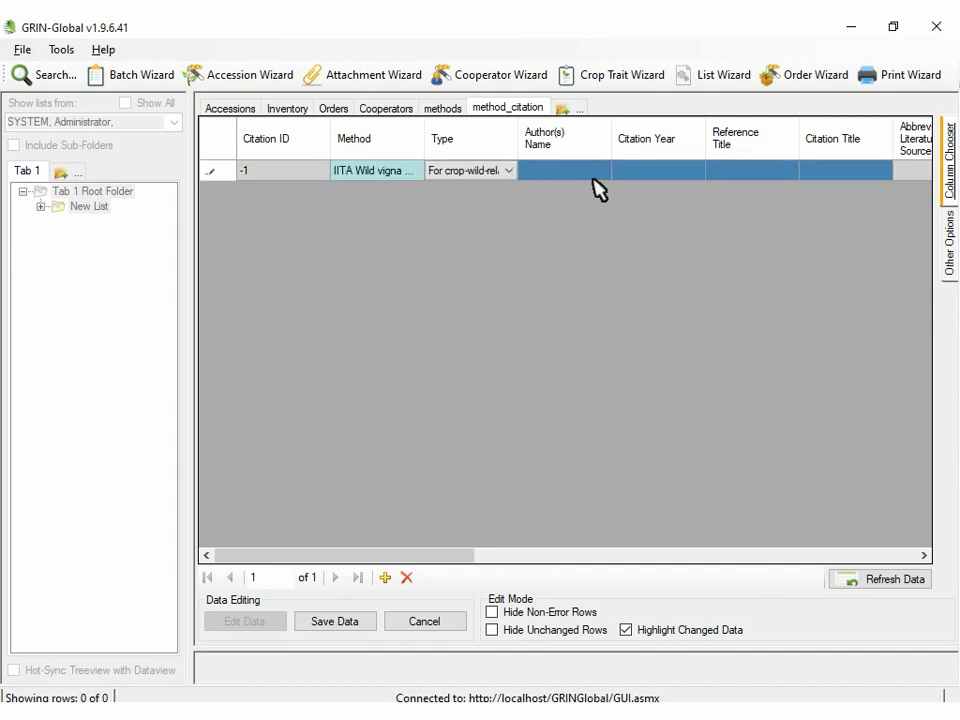
left_click(648, 177)
type("2018")
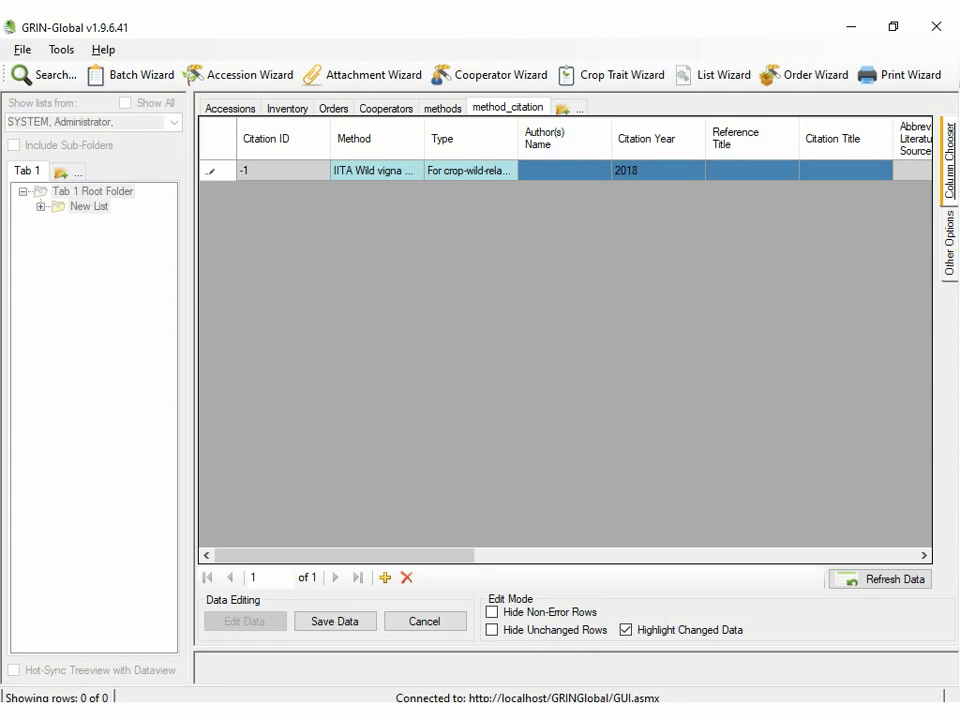
Paste the dataset's web address into Reference Title and the International Institute citation text into Citation Title.
left_click(740, 170)
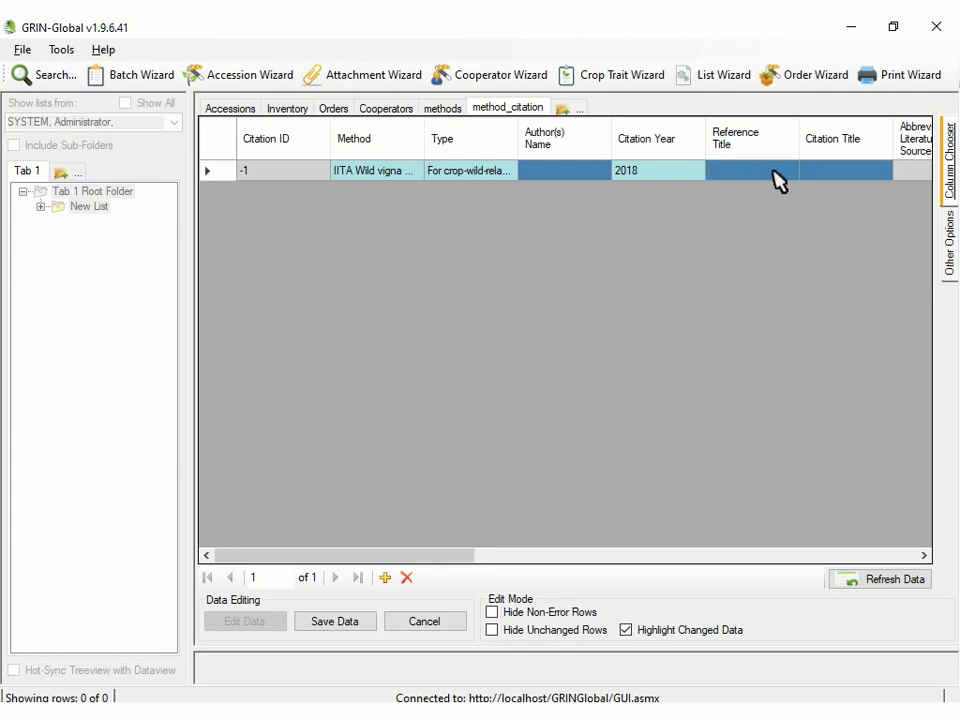
key("ctrl+v")
key("Tab")
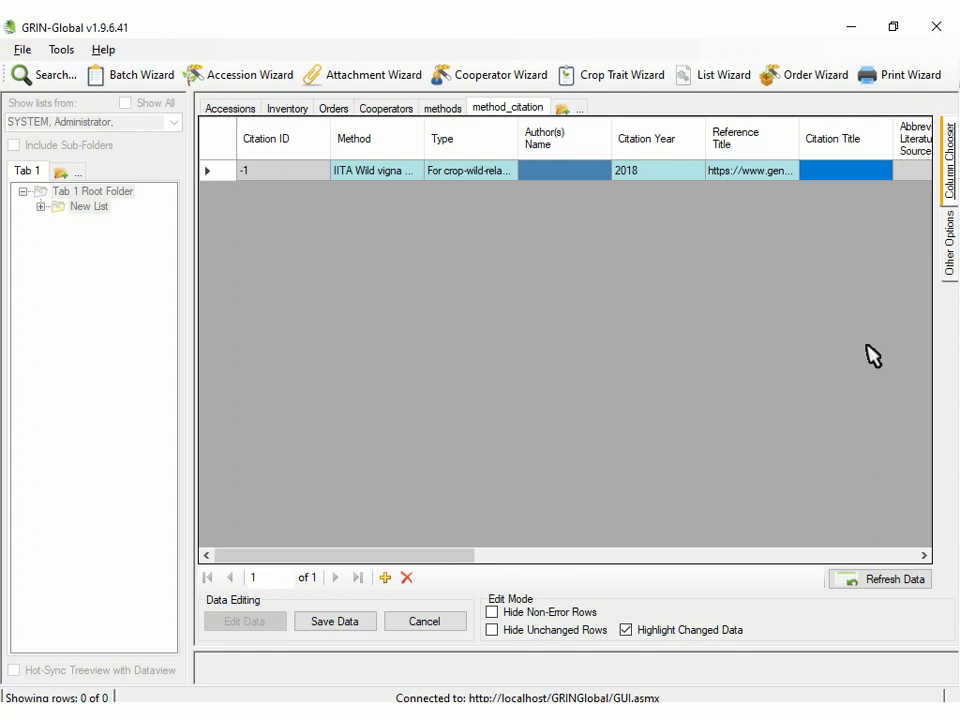
left_click(889, 556)
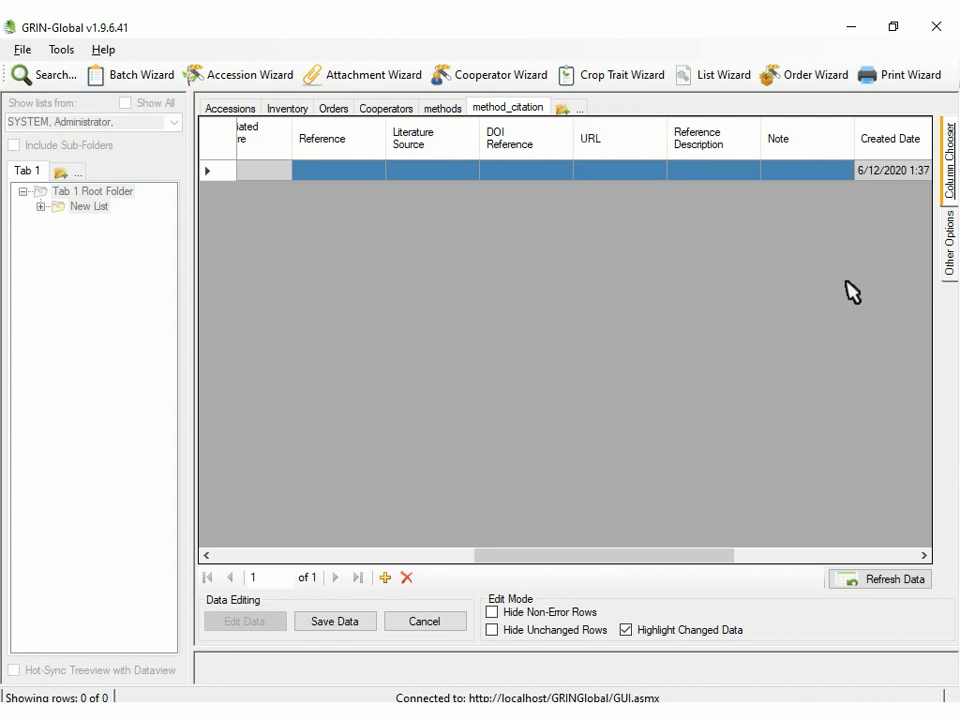
key("ctrl+v")
left_click(842, 176)
left_click(750, 176)
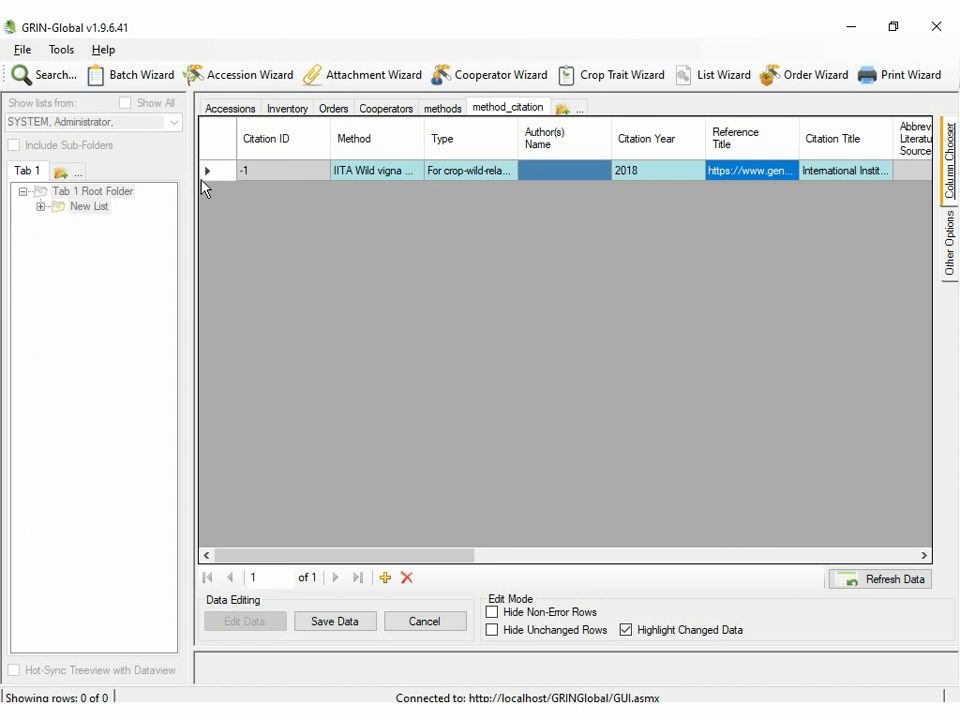
Enlarge the citation row and Citation Title column, and save the new record with a link in the current list folder.
left_click_drag(222, 268, 224, 312)
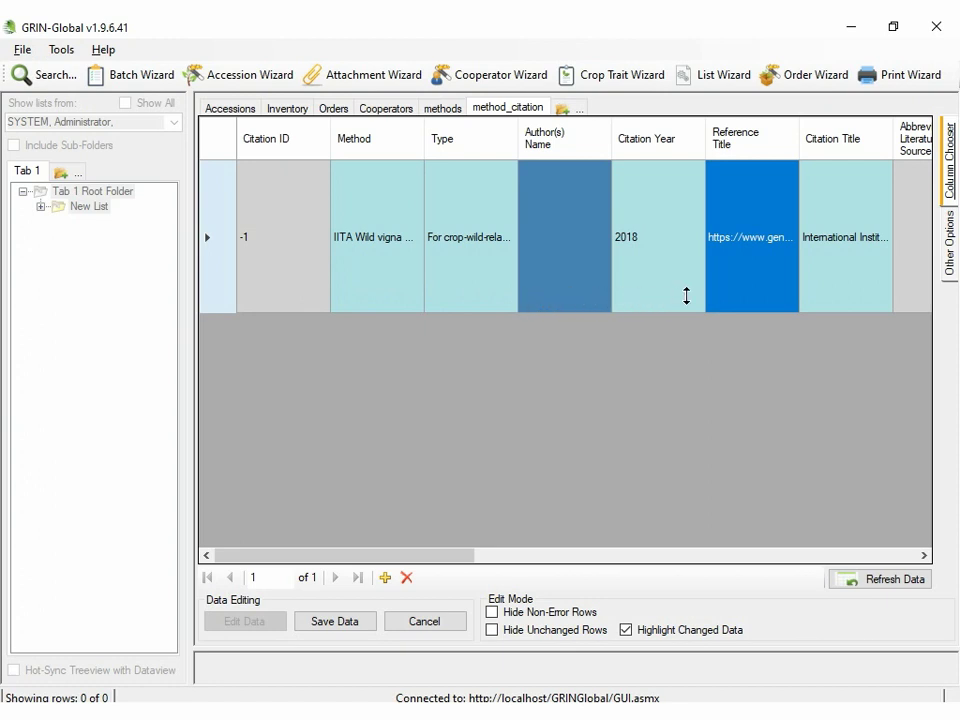
left_click(878, 278)
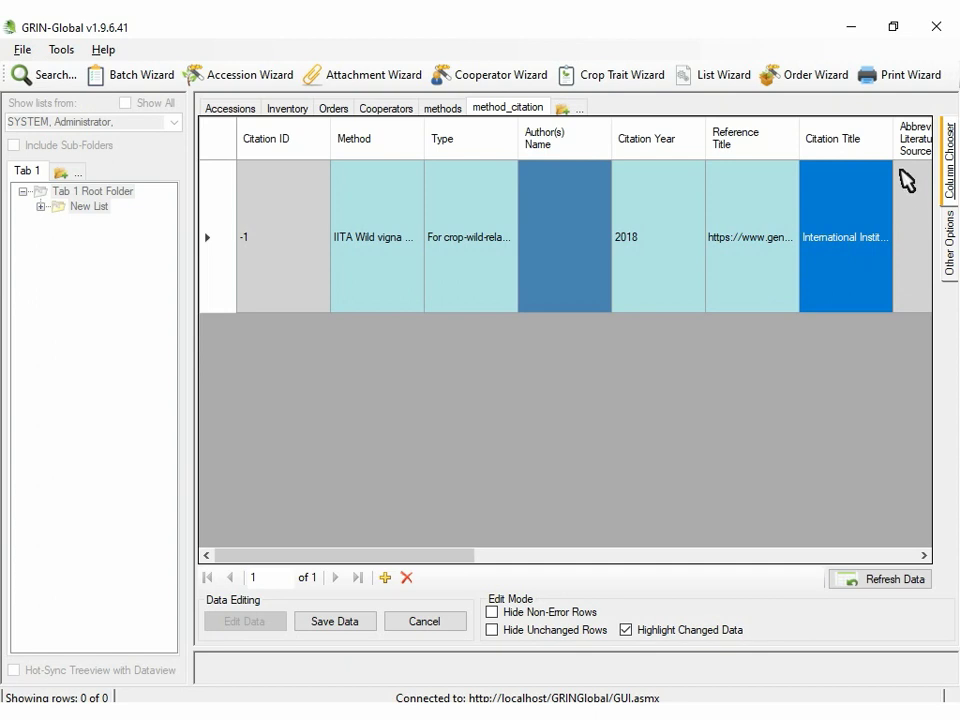
left_click_drag(893, 145, 912, 145)
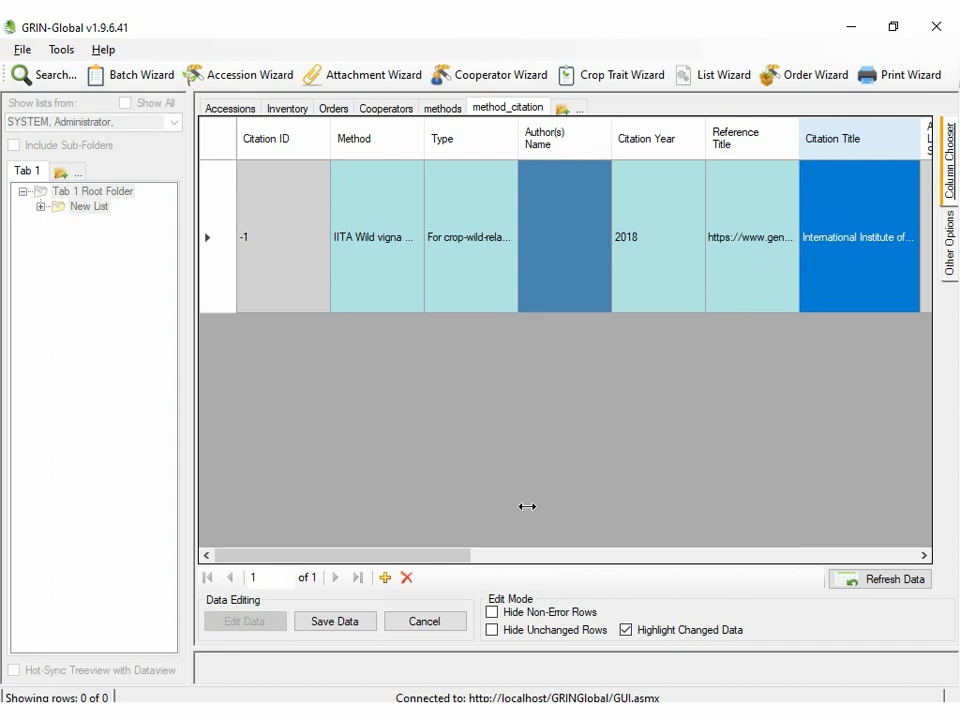
left_click(367, 620)
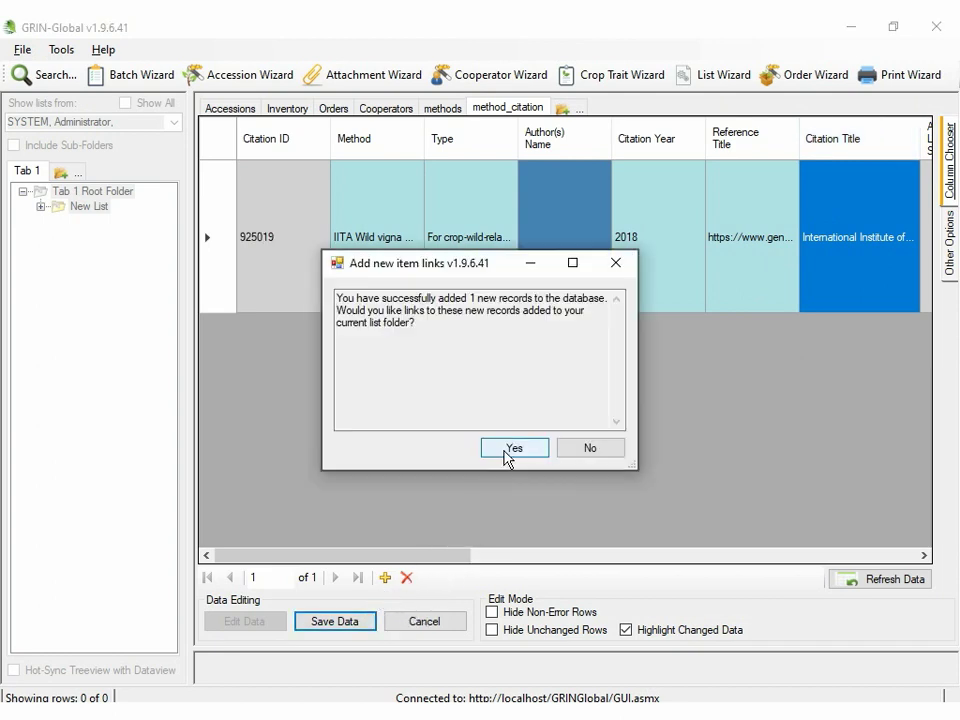
left_click(508, 449)
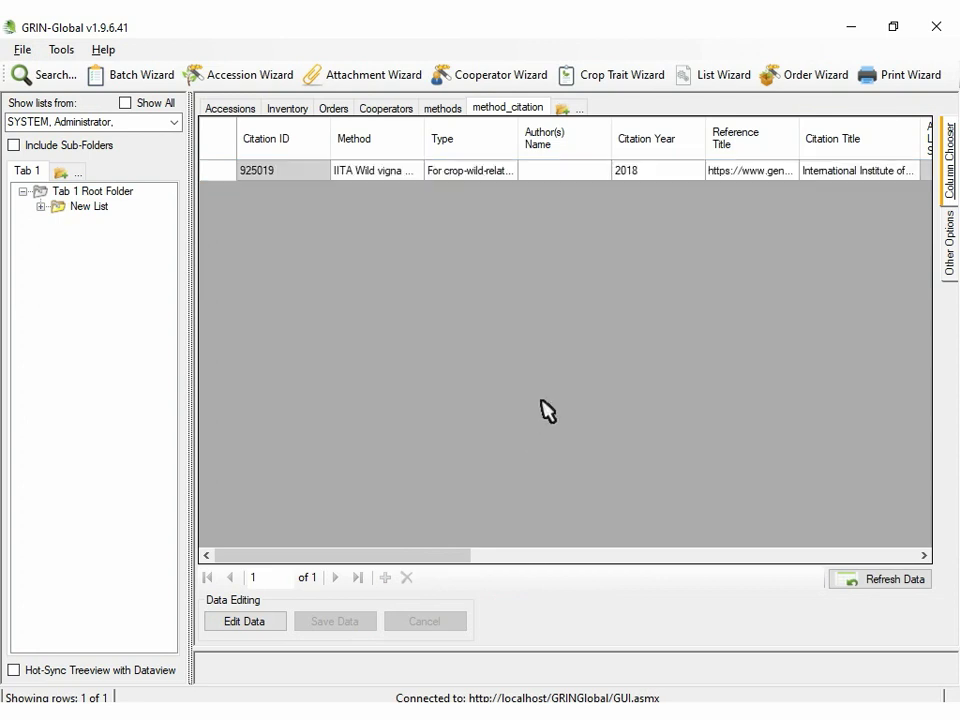
Enter the authors' names in the citation record, save the change and refresh the data.
type("Tchamba Marimagne")
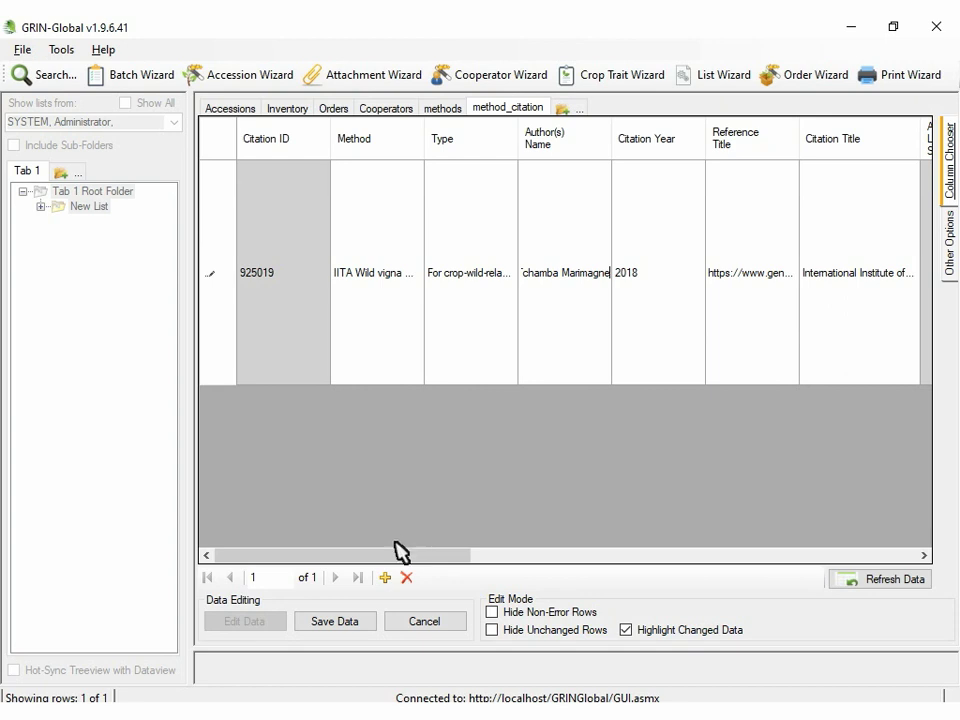
left_click(336, 621)
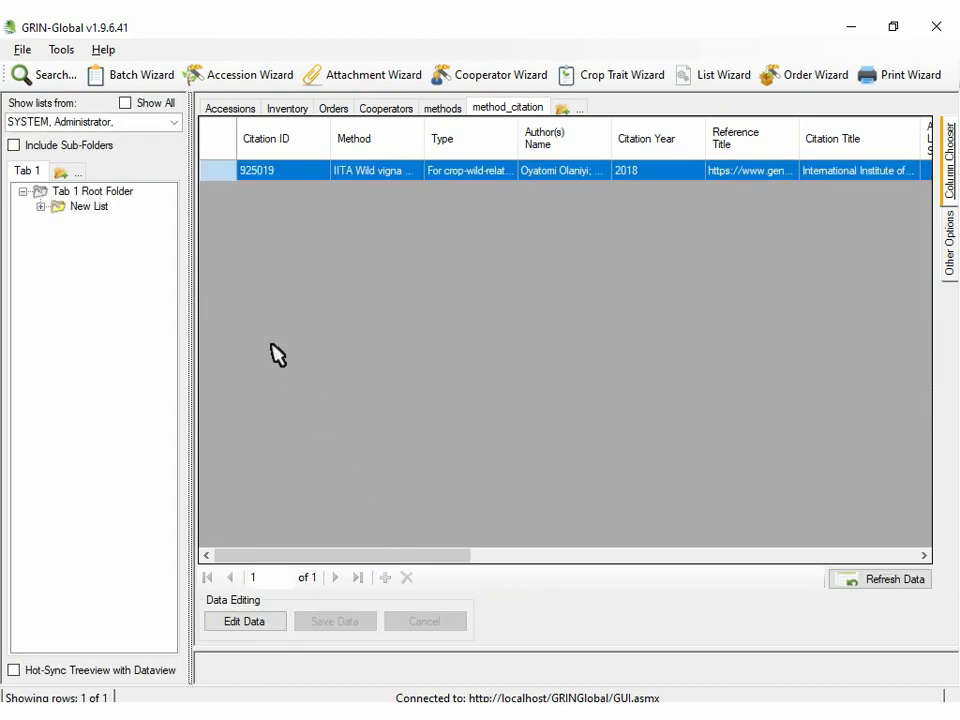
left_click_drag(219, 181, 219, 265)
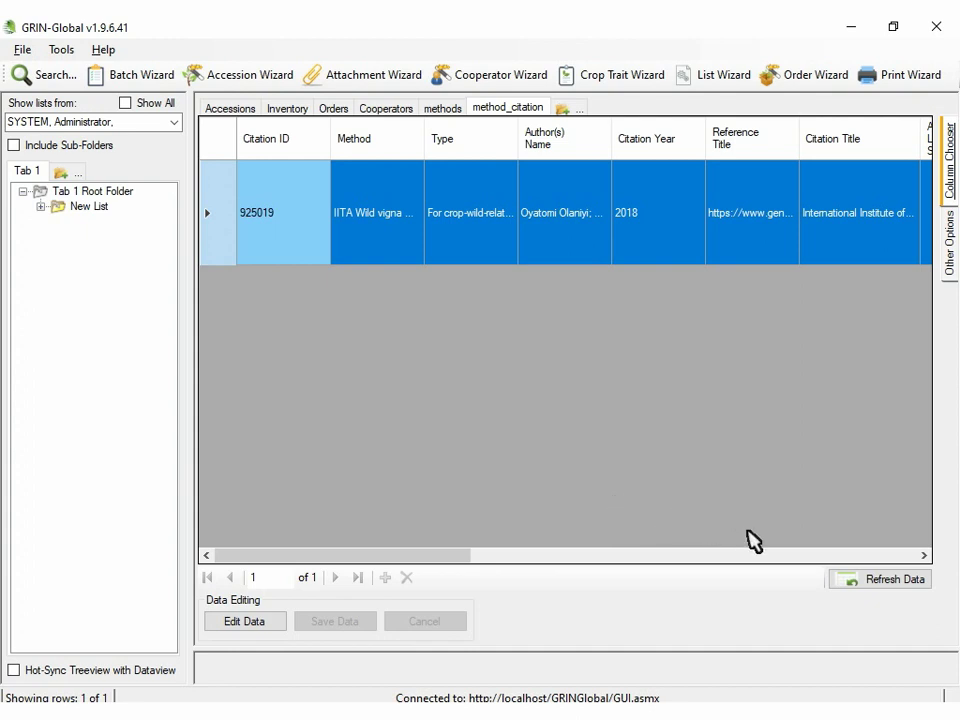
left_click(853, 572)
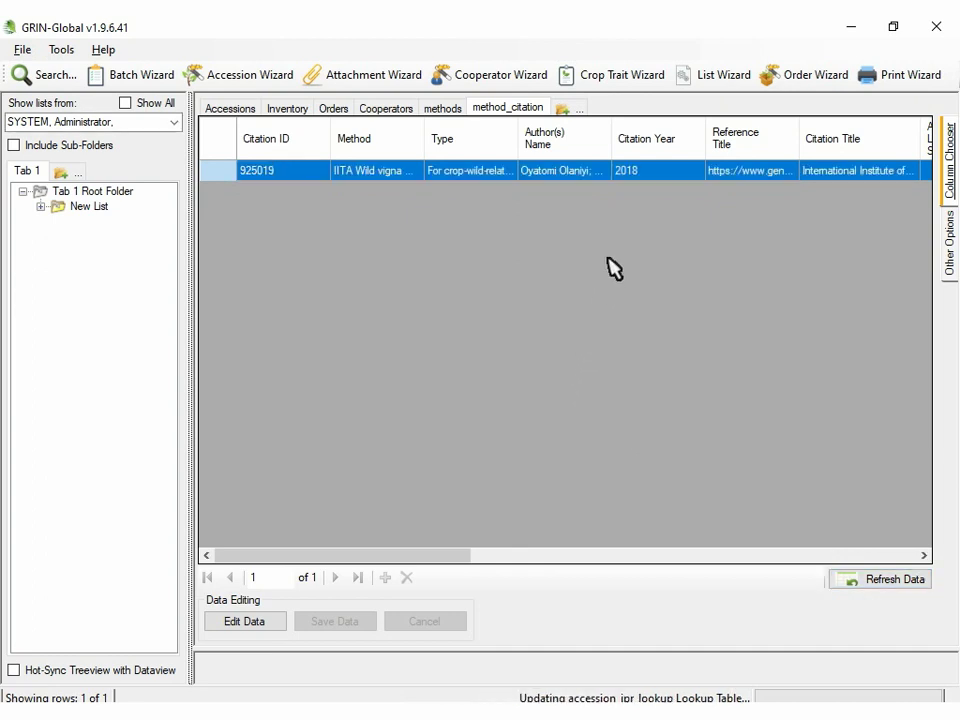
Create a new trait in the Crop Trait Wizard and name it Wing width, copied from the descriptors sheet in Excel.
left_click(630, 84)
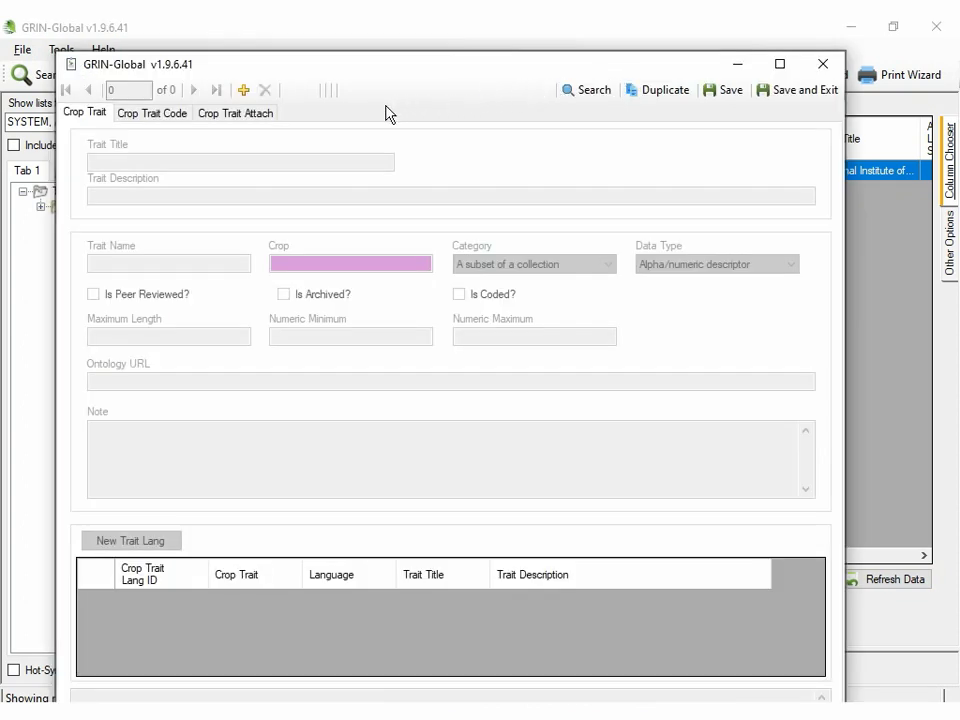
left_click(243, 90)
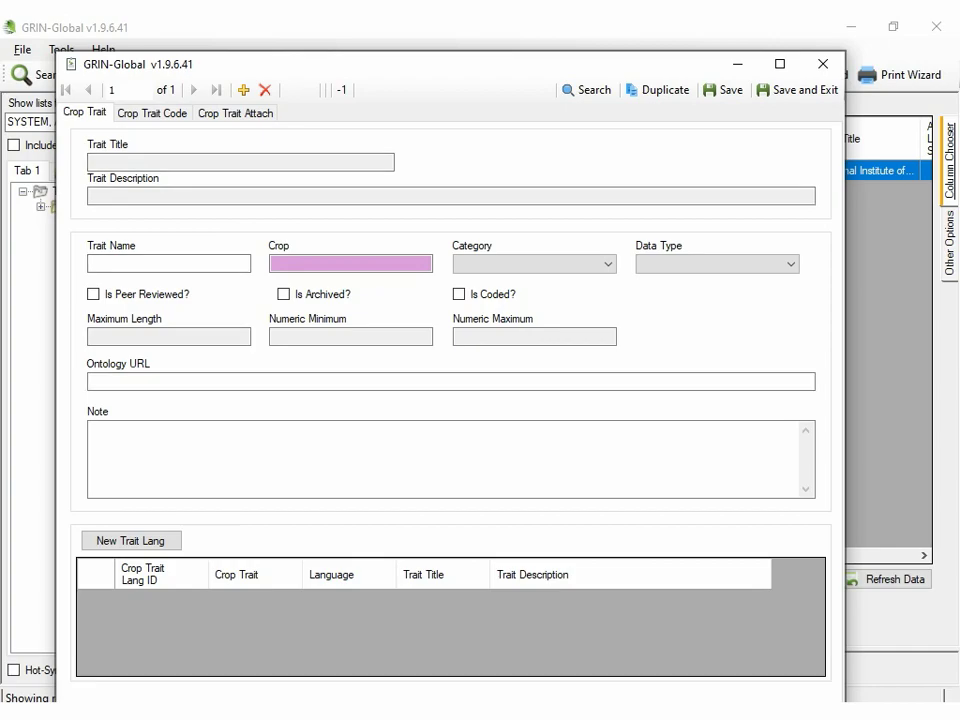
key("alt+Tab")
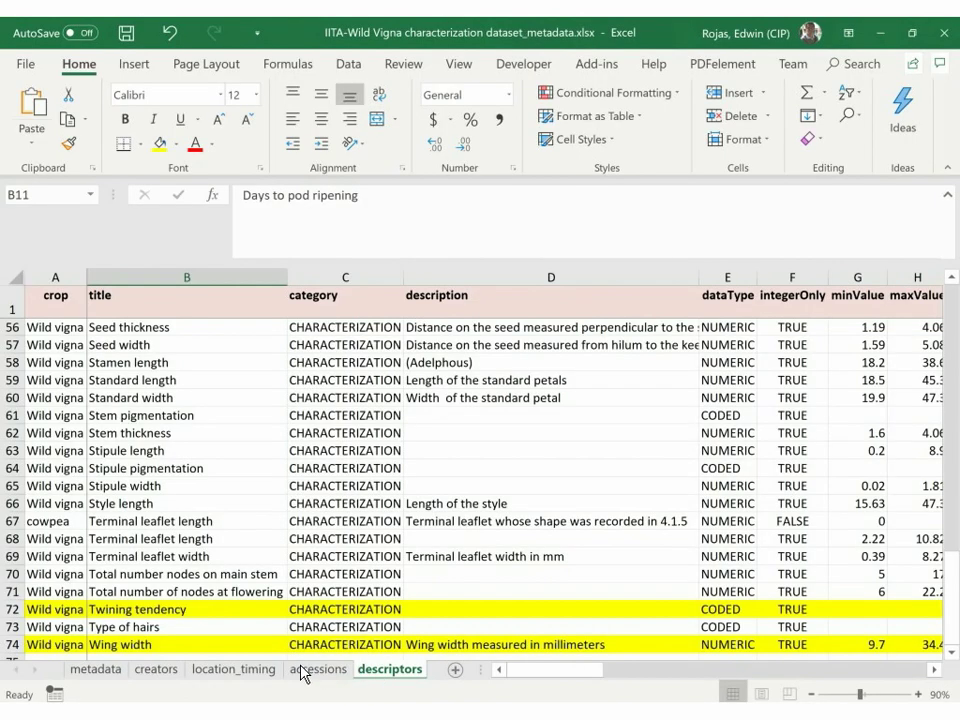
right_click(180, 645)
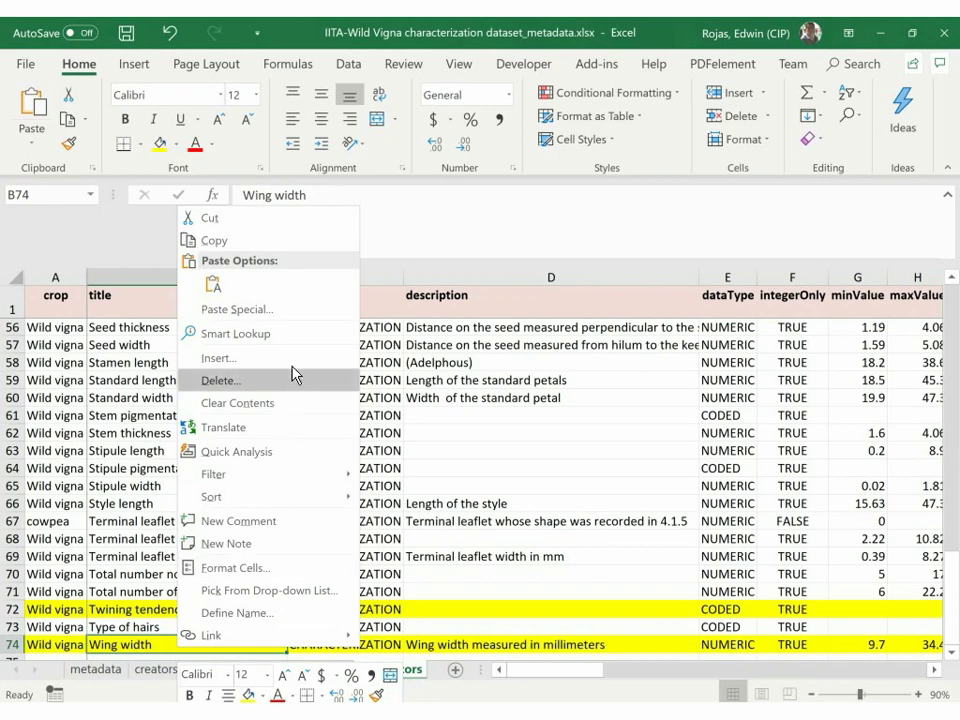
left_click(270, 240)
key("alt+Tab")
left_click(174, 262)
type("Wing width")
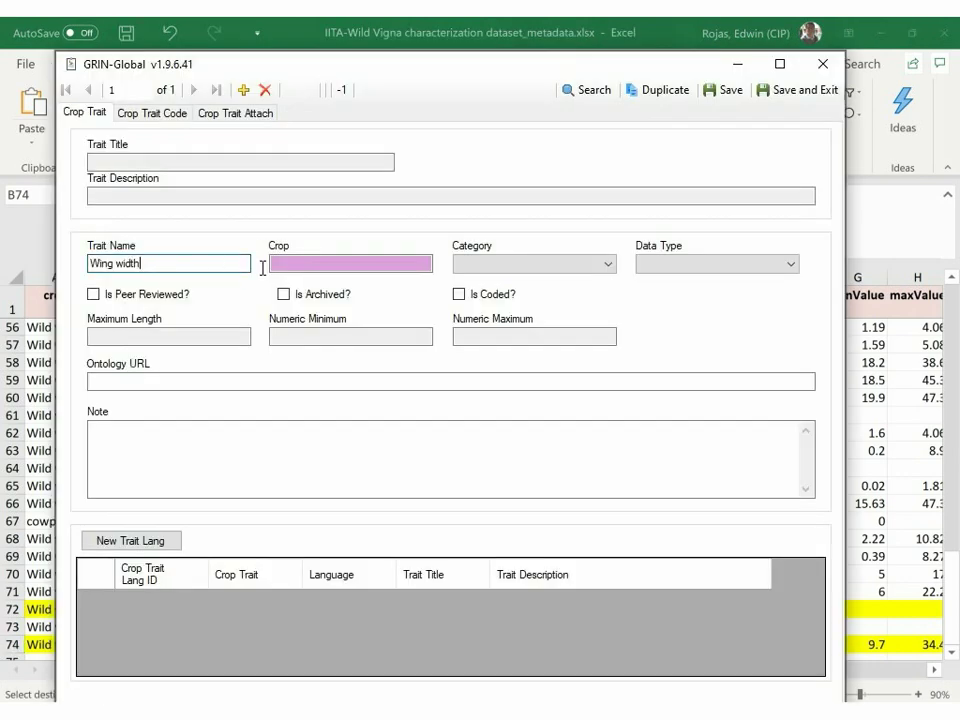
Set the trait's Crop to Wild Vigna, Category to Morphological descriptors and Data Type to Numeric descriptor.
left_click(357, 266)
type("W")
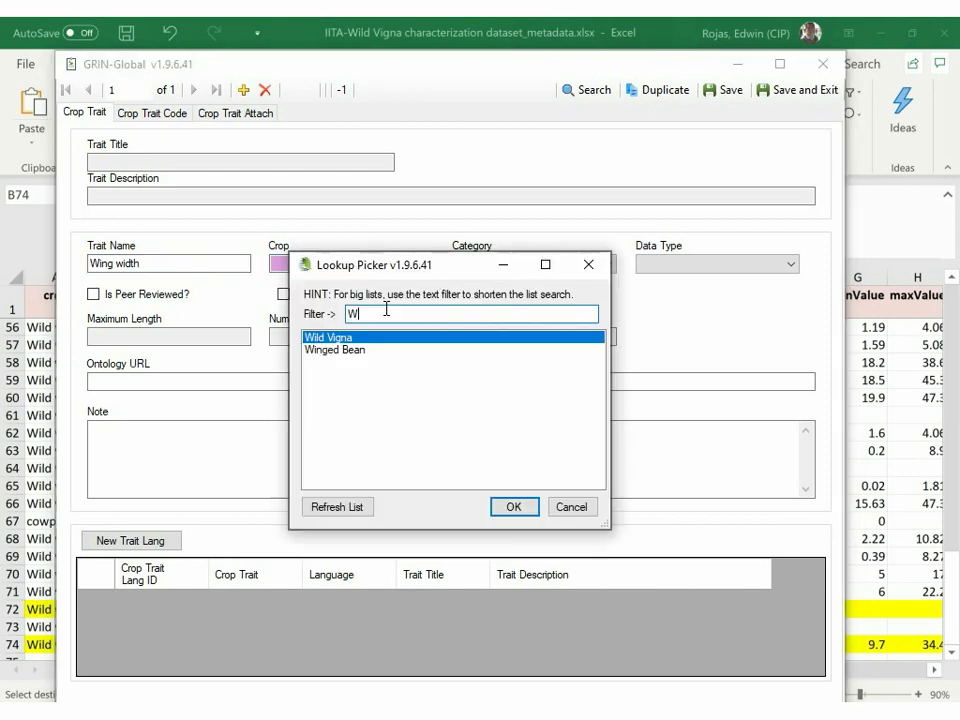
key("Return")
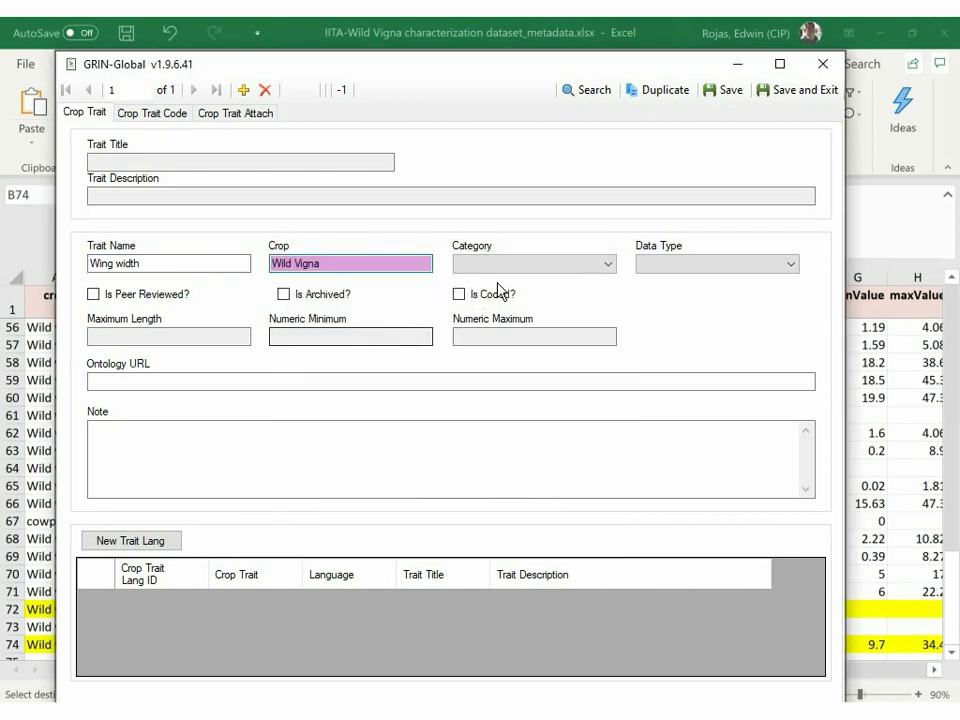
left_click(550, 265)
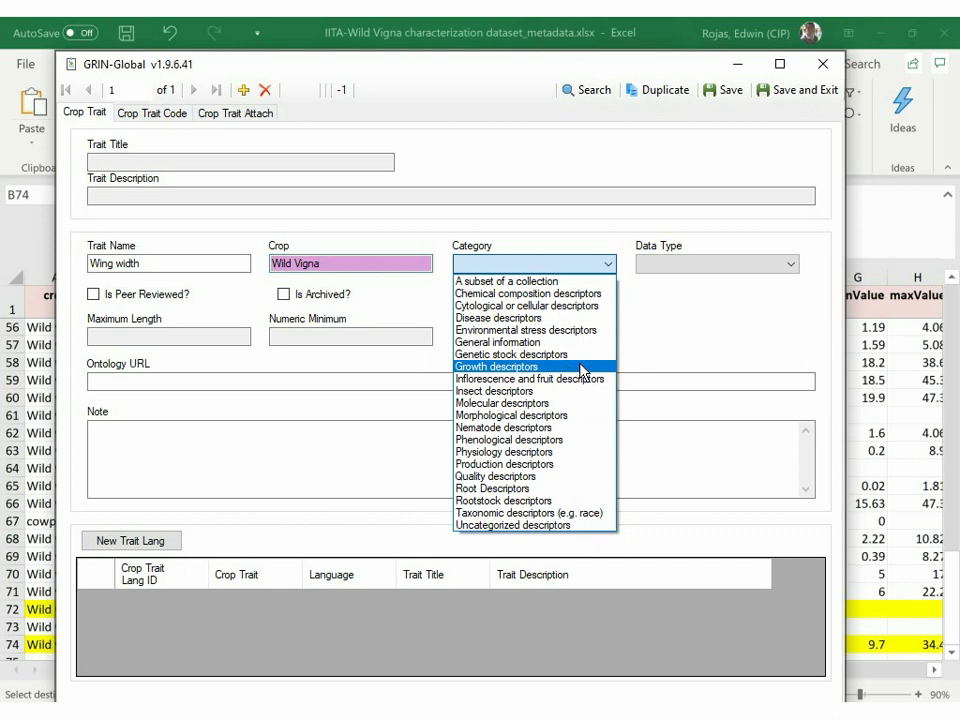
left_click(545, 415)
left_click(716, 264)
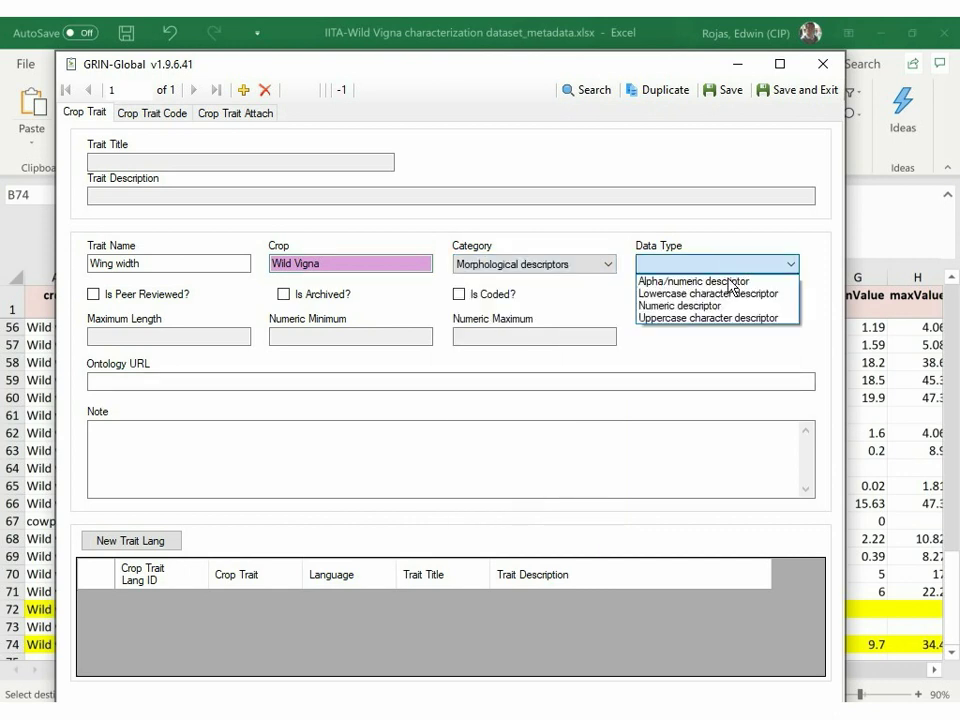
left_click(695, 313)
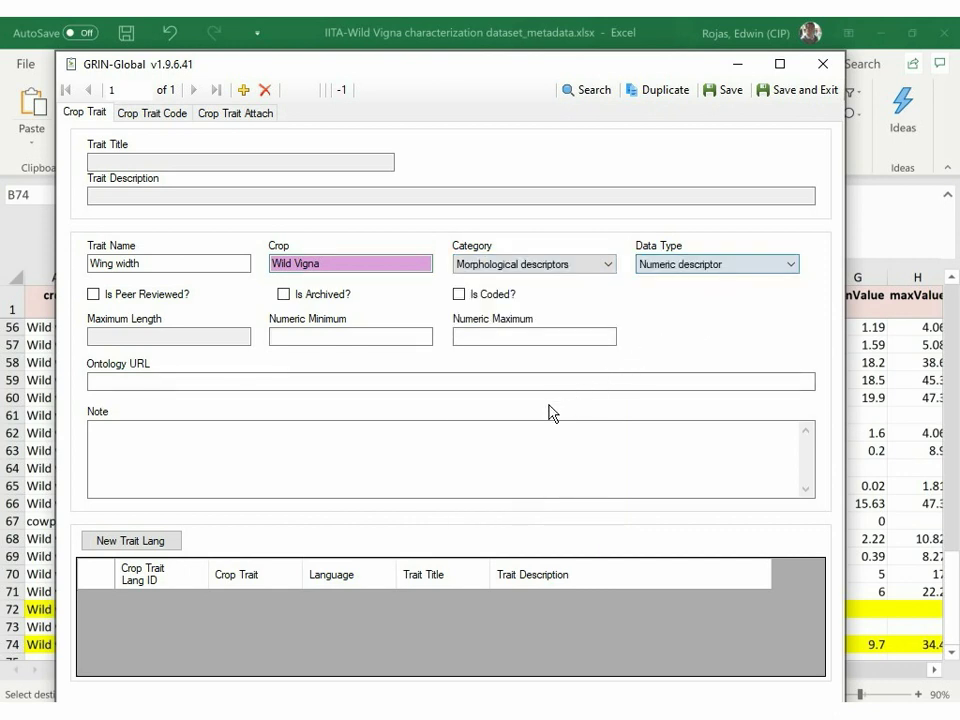
left_click(450, 448)
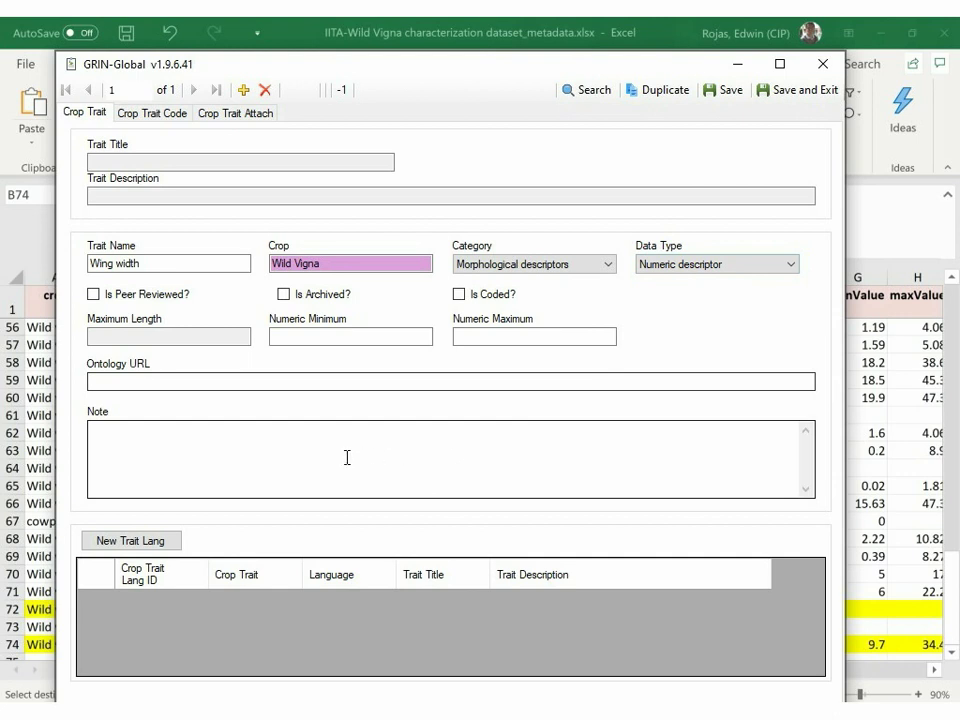
left_click(241, 493)
Add a trait language row to the Wing width trait with English as its language.
left_click(165, 540)
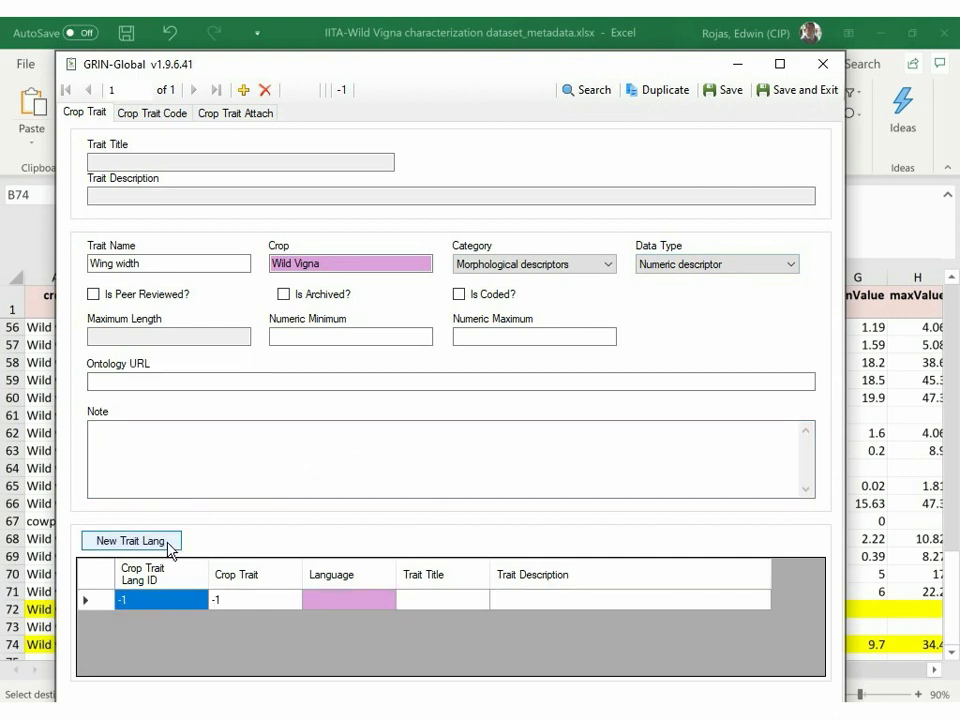
left_click(350, 601)
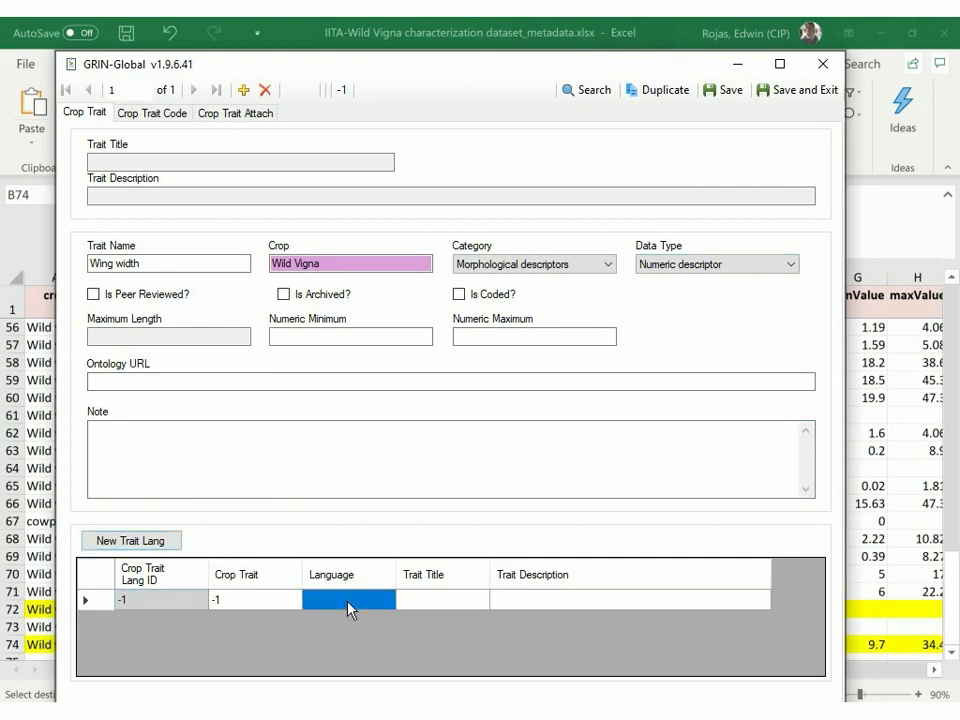
type("E")
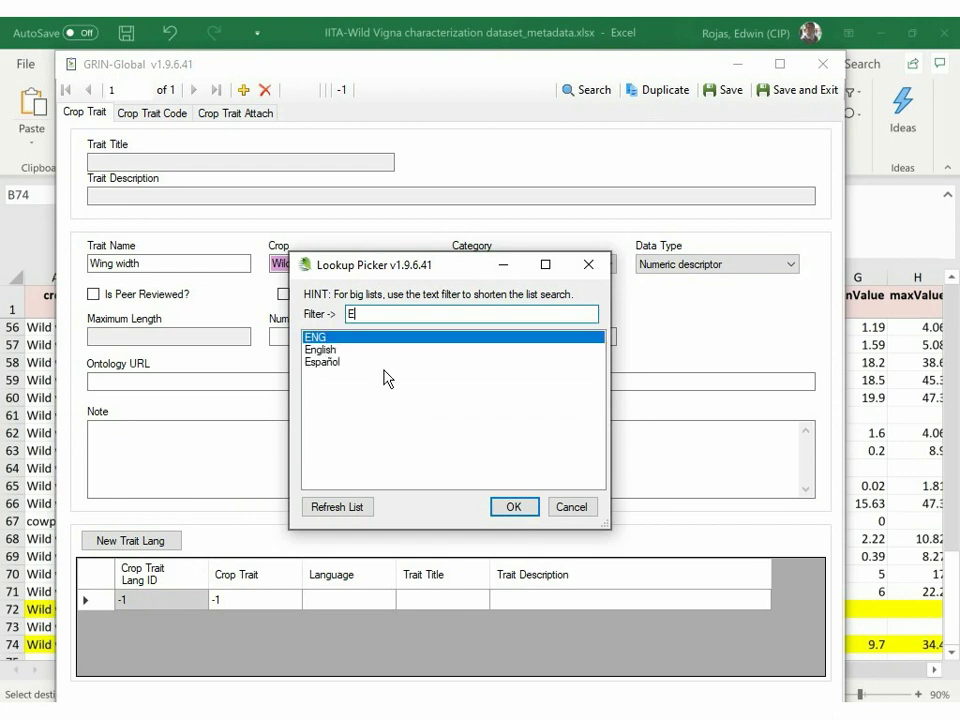
left_click(335, 350)
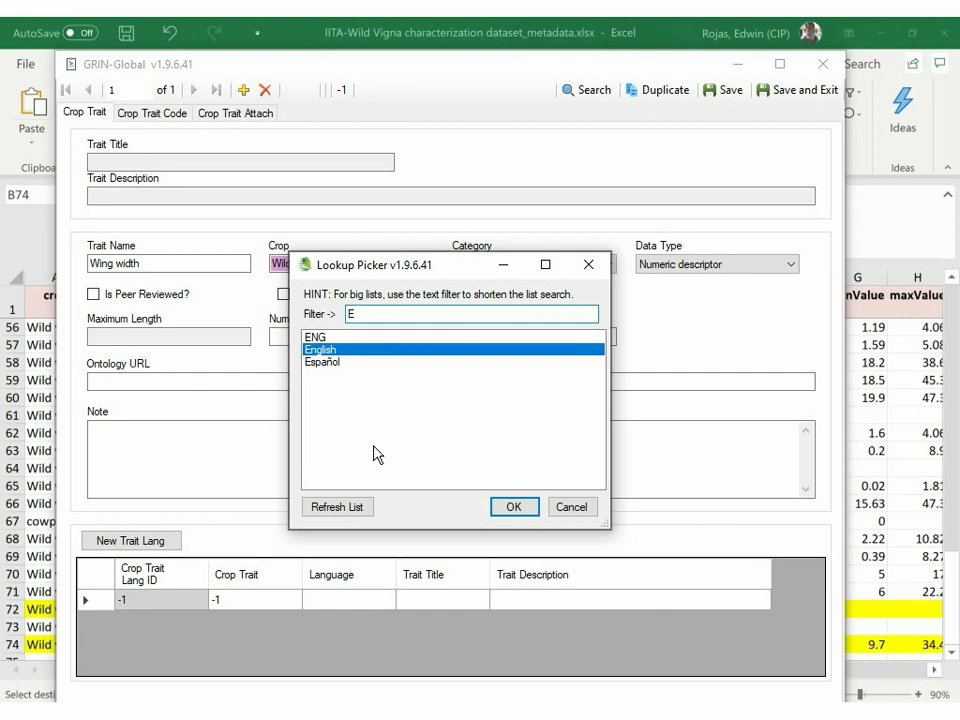
key("Return")
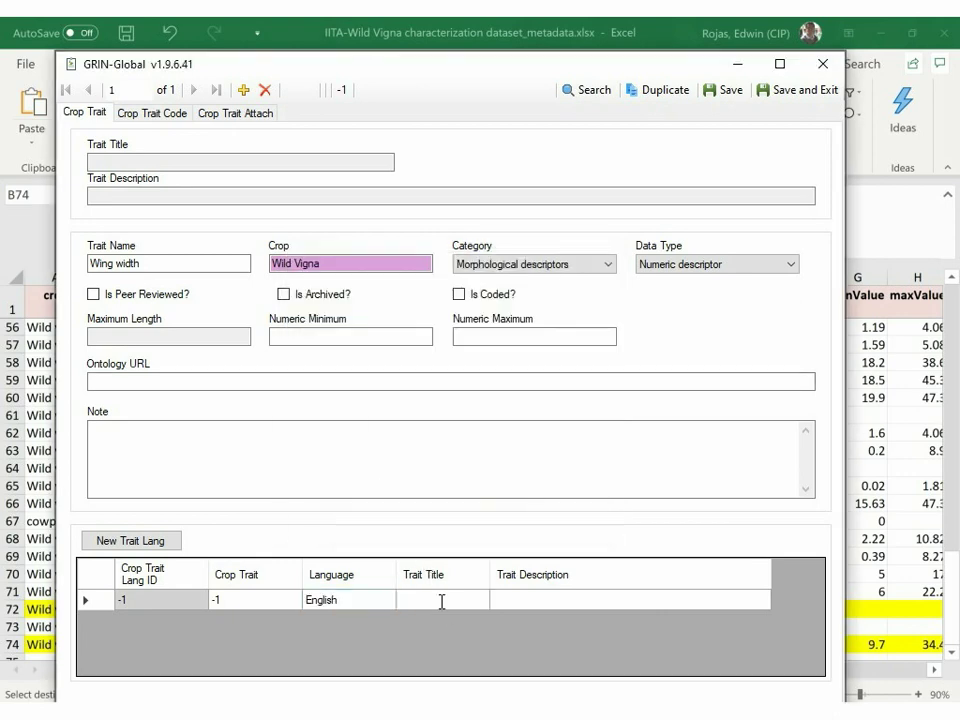
Fill the English row's Trait Title with Wing width and its Trait Description with "Wing width measured in millimeters" from the descriptors sheet.
key("alt+Tab")
left_click(470, 640)
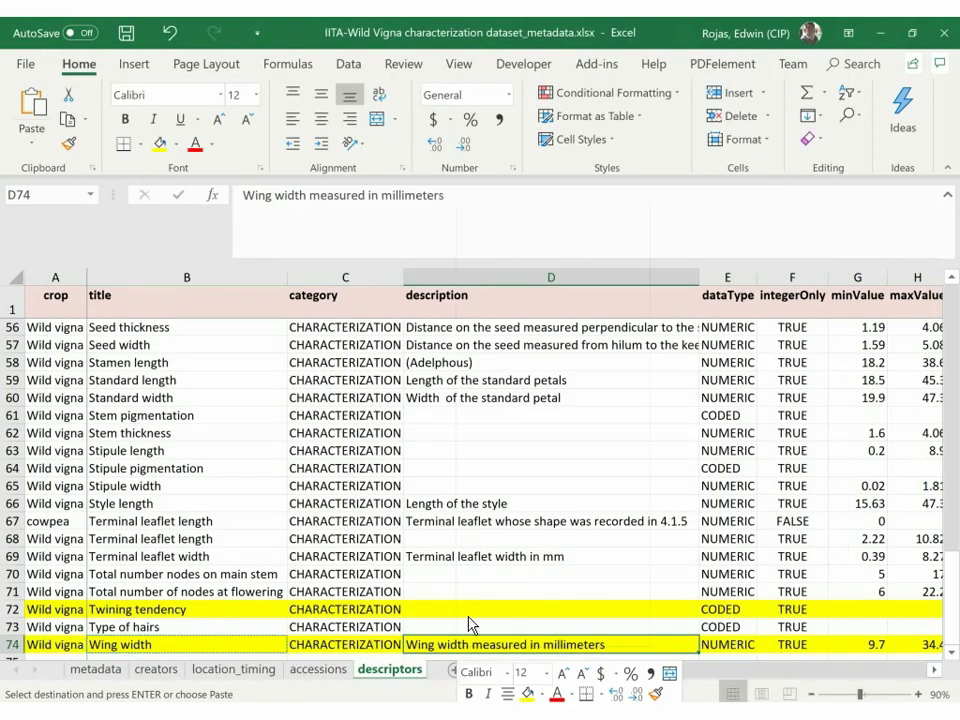
right_click(530, 478)
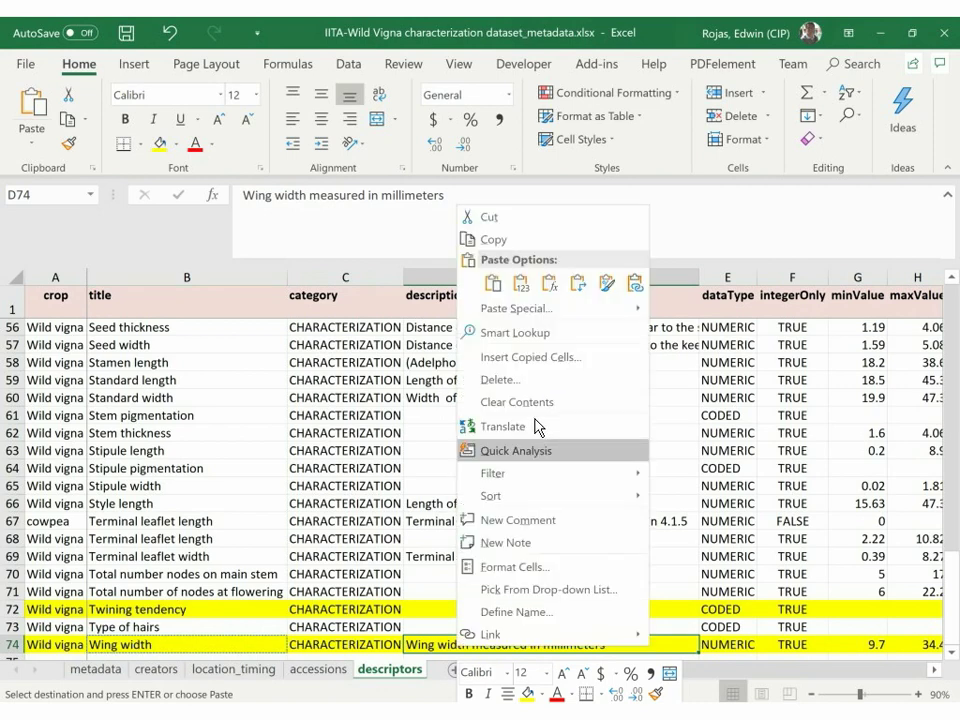
key("alt+Tab")
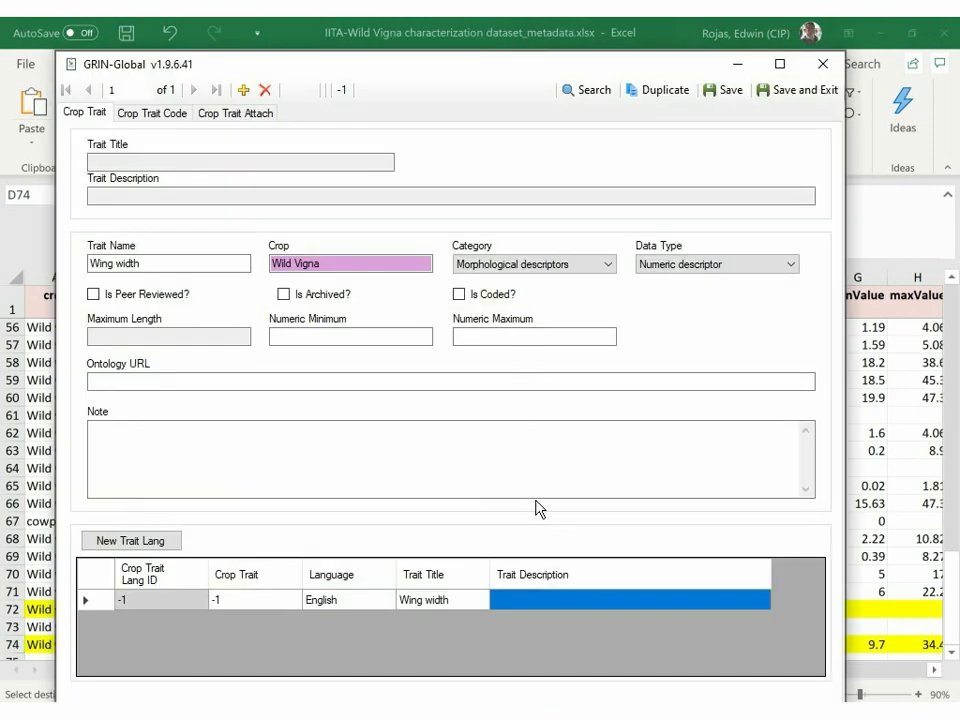
left_click(546, 602)
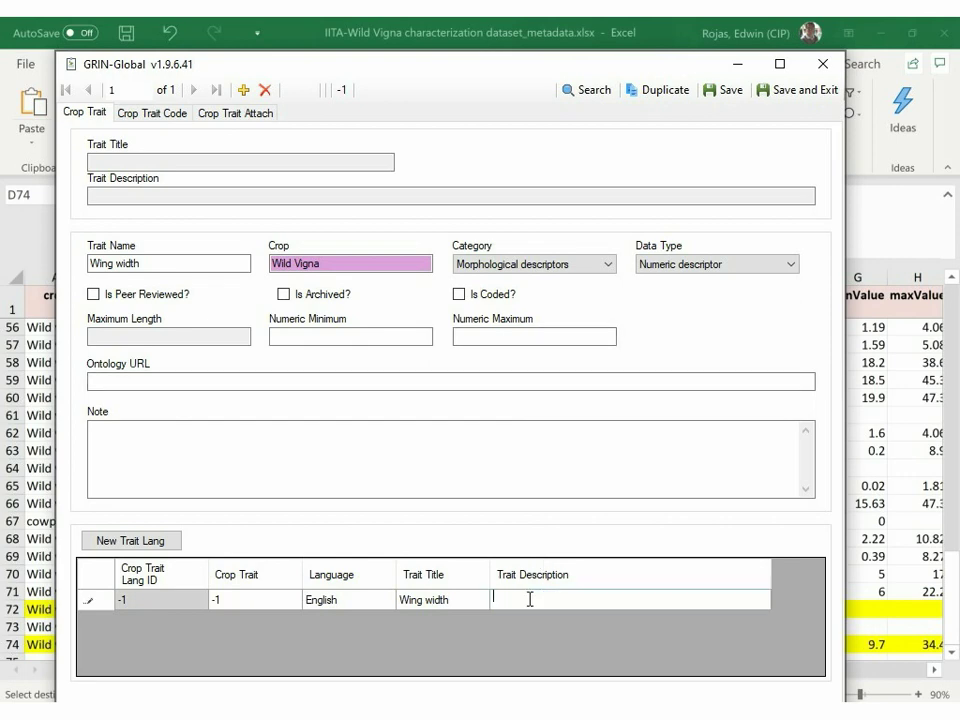
type("Wing width measured in millimeters")
left_click(470, 605)
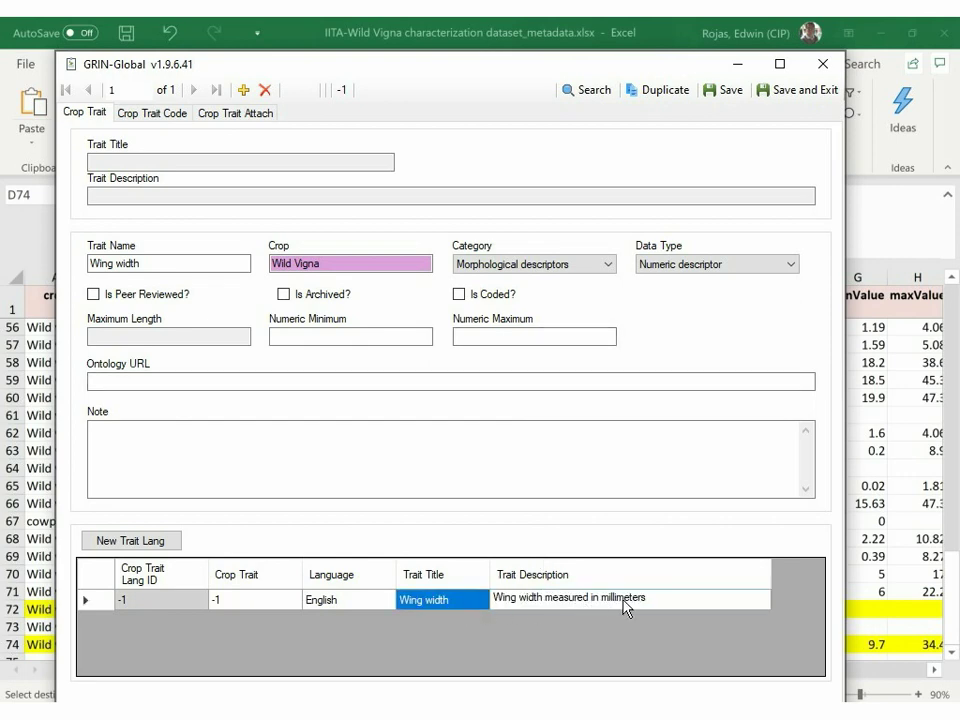
left_click(634, 601)
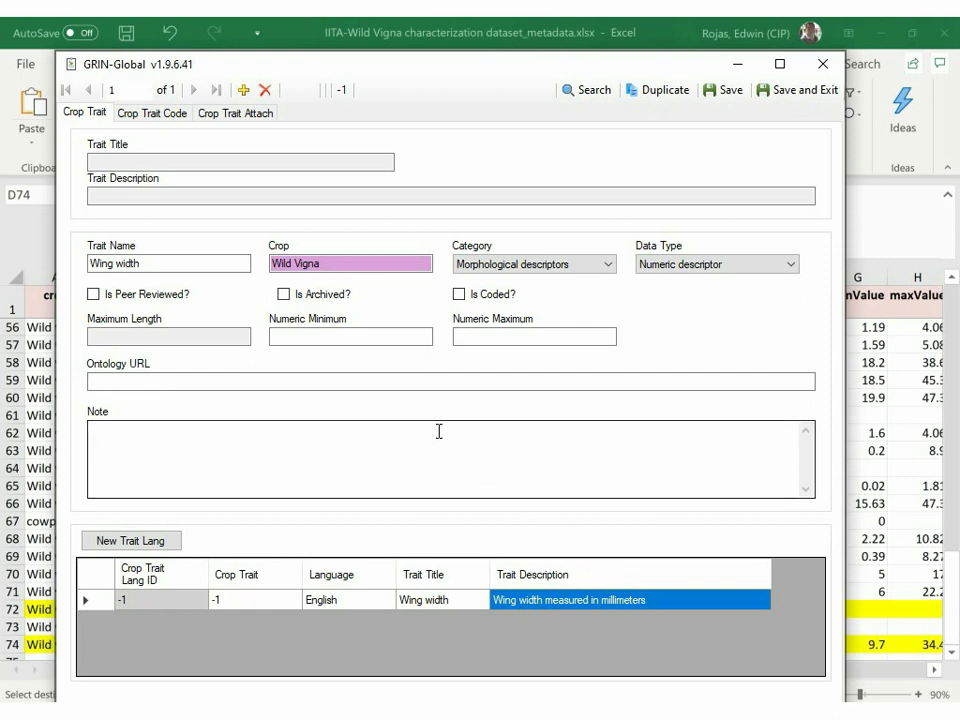
Set the trait's Numeric Minimum to 9.7 and Numeric Maximum to 34.4 from the descriptors sheet, and save the trait.
left_click(355, 345)
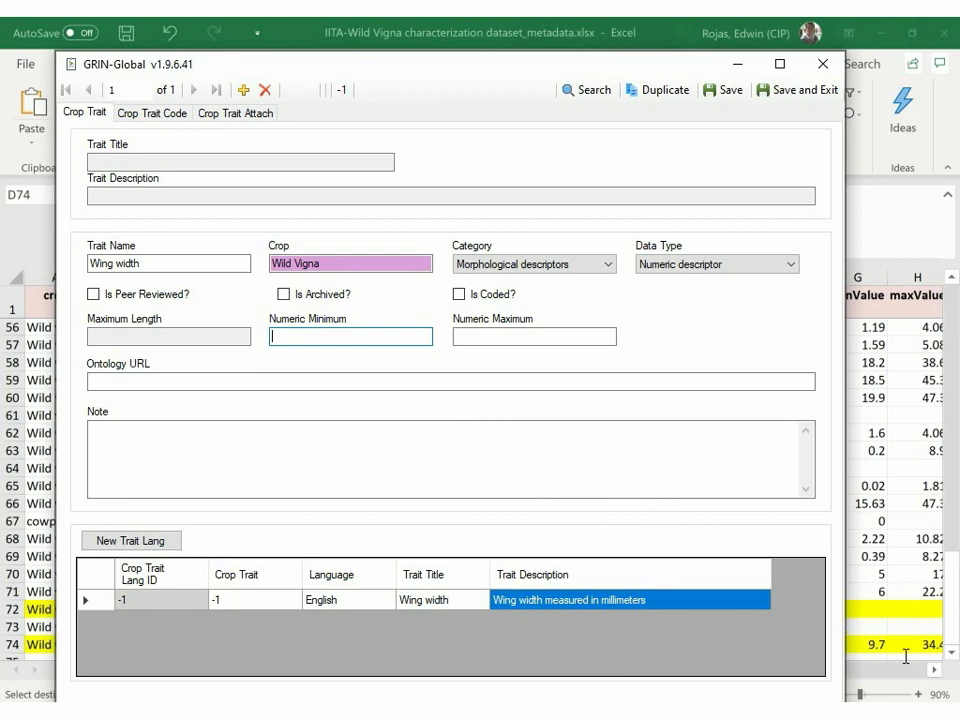
key("alt+Tab")
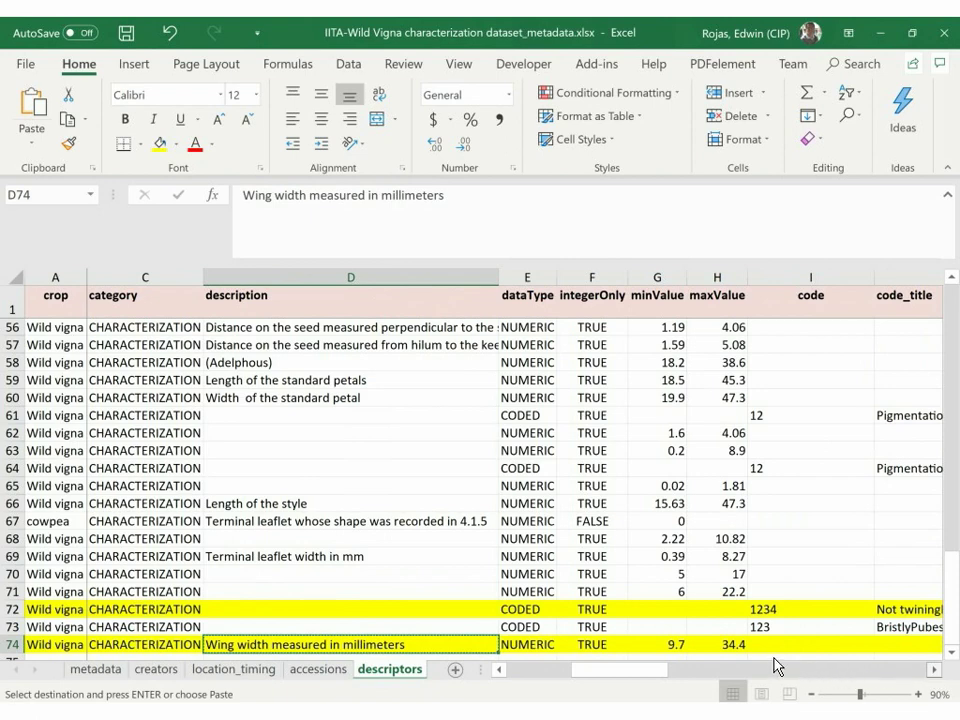
left_click(672, 644)
key("alt+Tab")
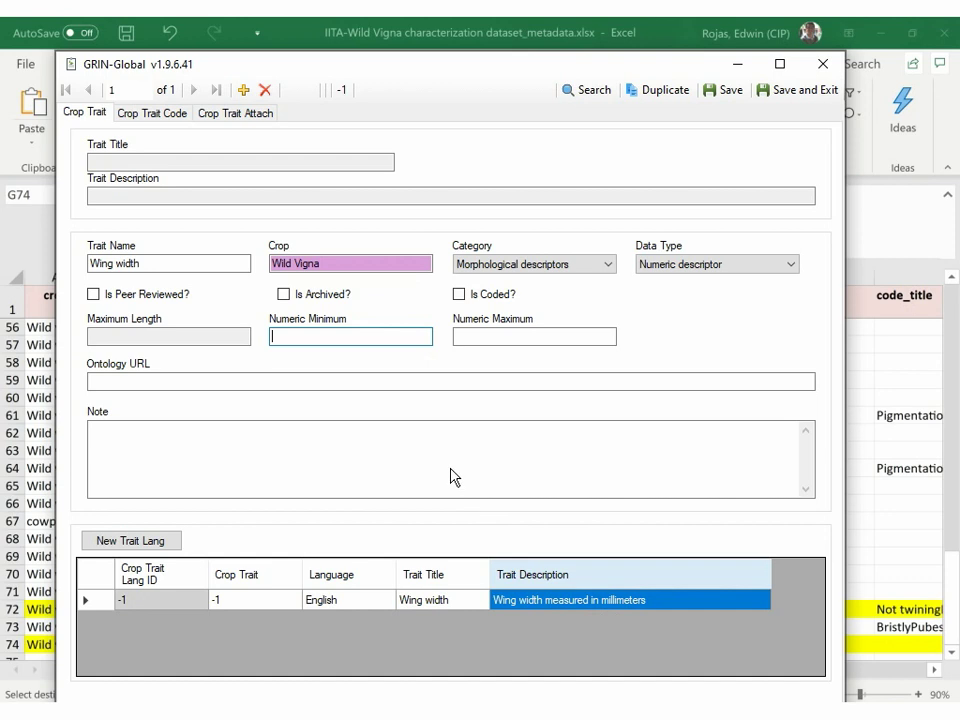
type("9.7")
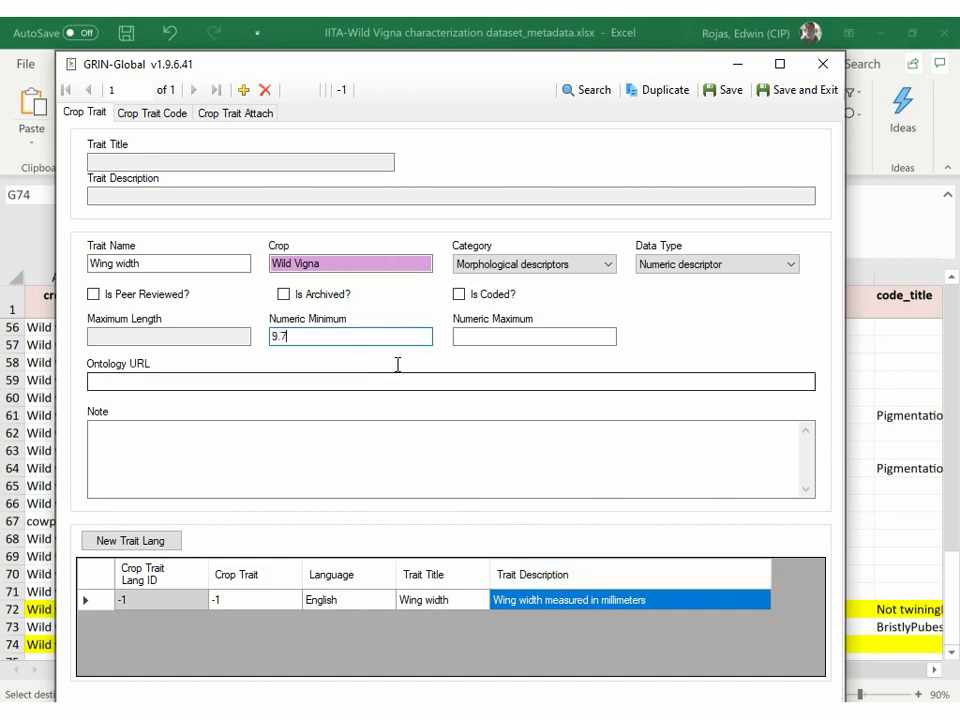
left_click(501, 338)
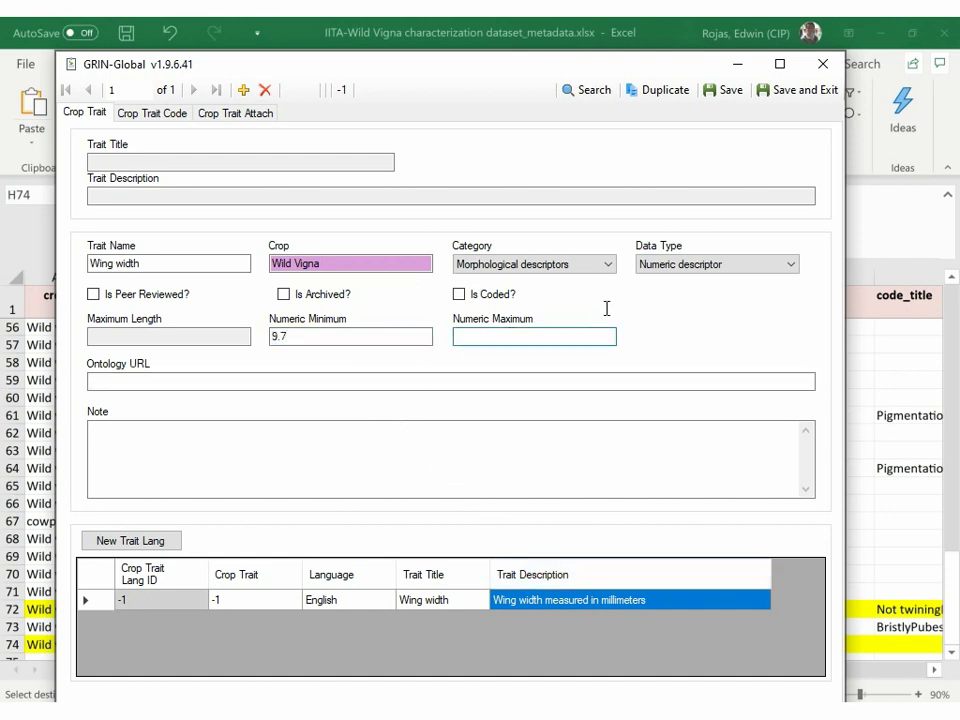
type("34.4")
left_click(712, 92)
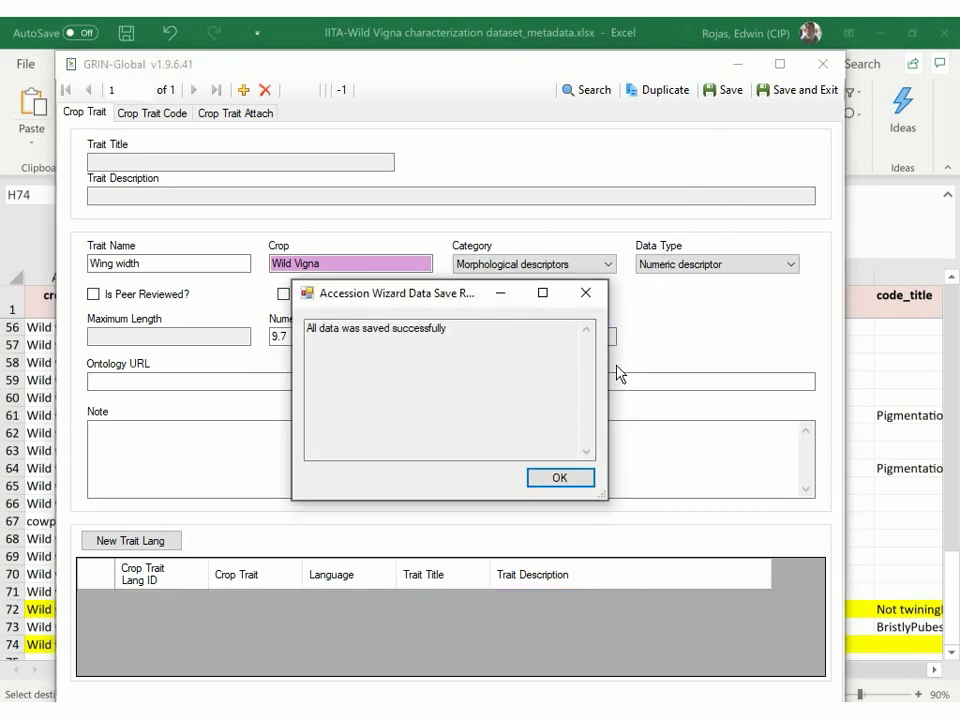
left_click(575, 476)
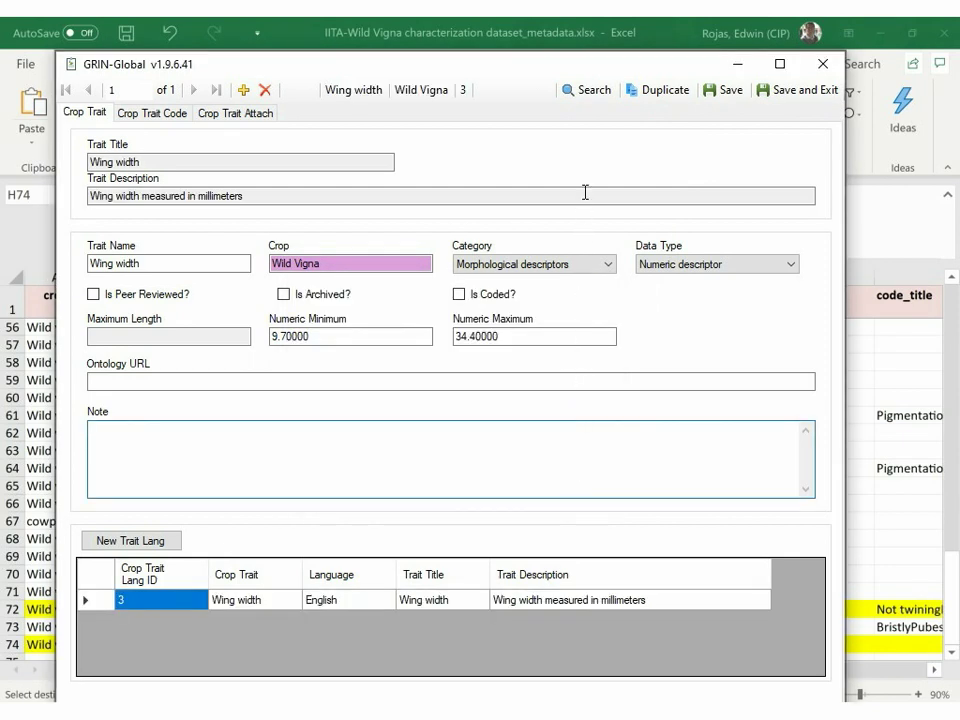
Look up the Wild Vigna trait Branch pigmentation and view its crop trait codes.
left_click(590, 92)
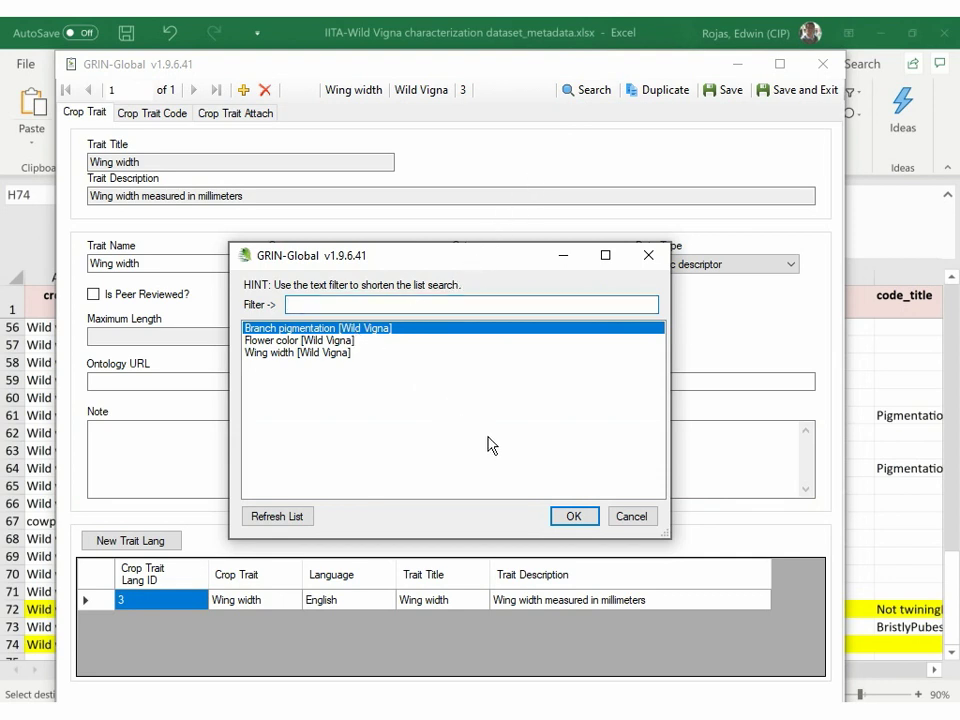
left_click(573, 516)
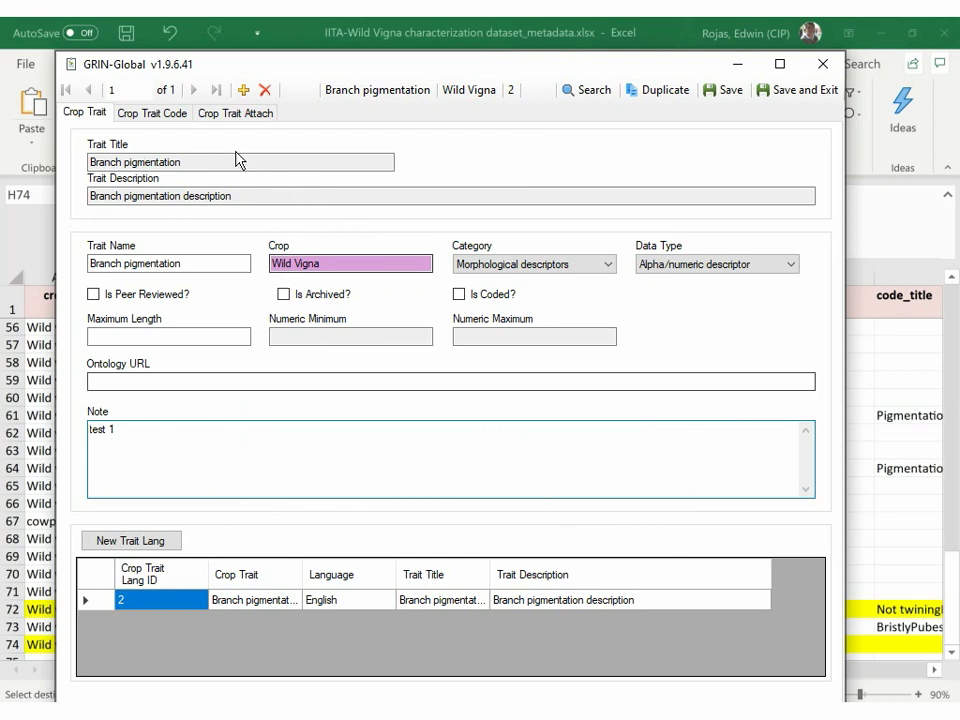
left_click(152, 113)
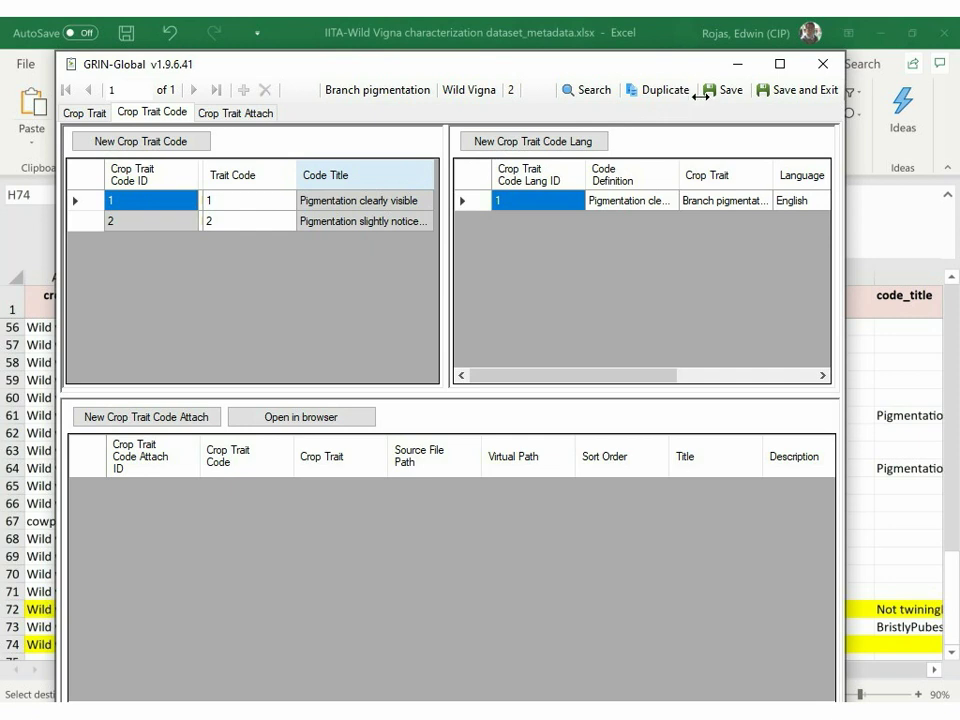
Close the Crop Trait Wizard and add links to the new record to the current list folder.
left_click(829, 65)
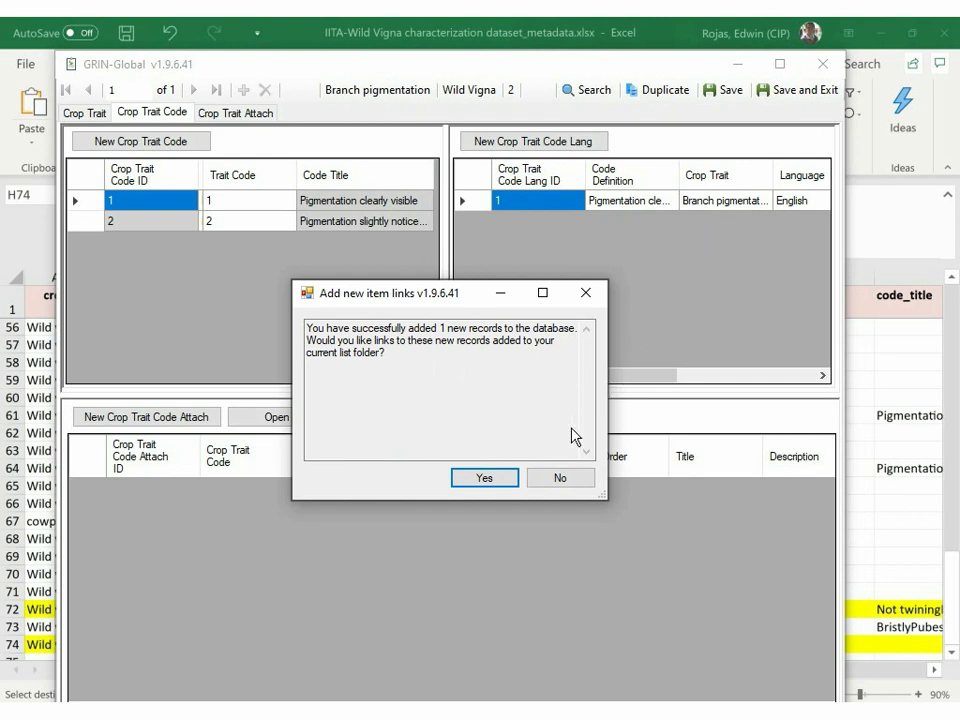
left_click(485, 479)
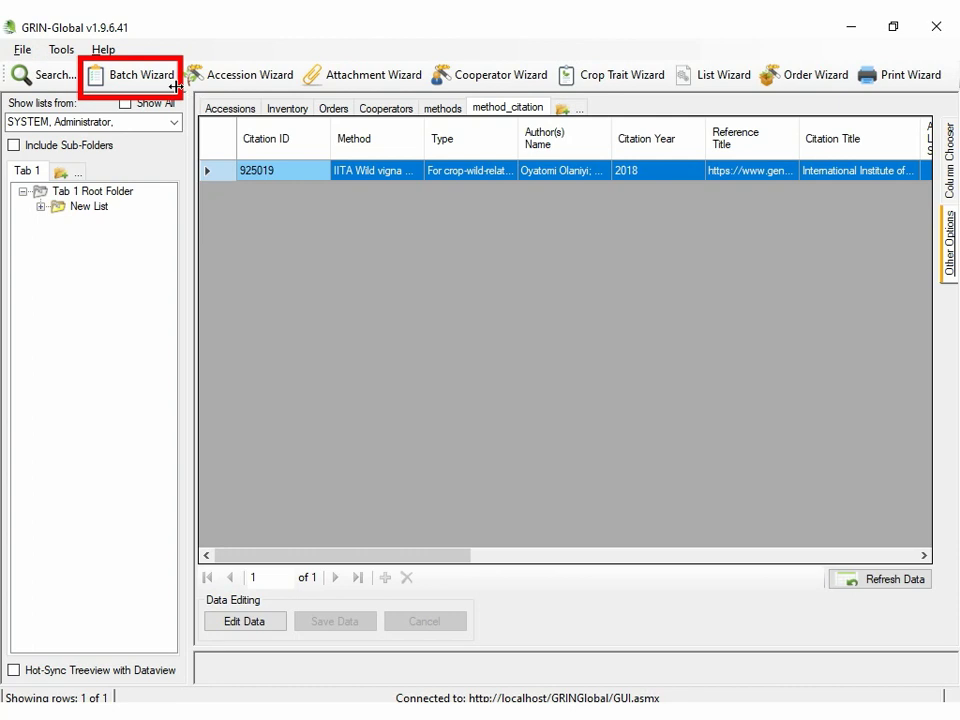
Open the Batch Wizard and add the Wild Vigna morphological descriptors Branch pigmentation and Wing width as columns.
left_click(140, 74)
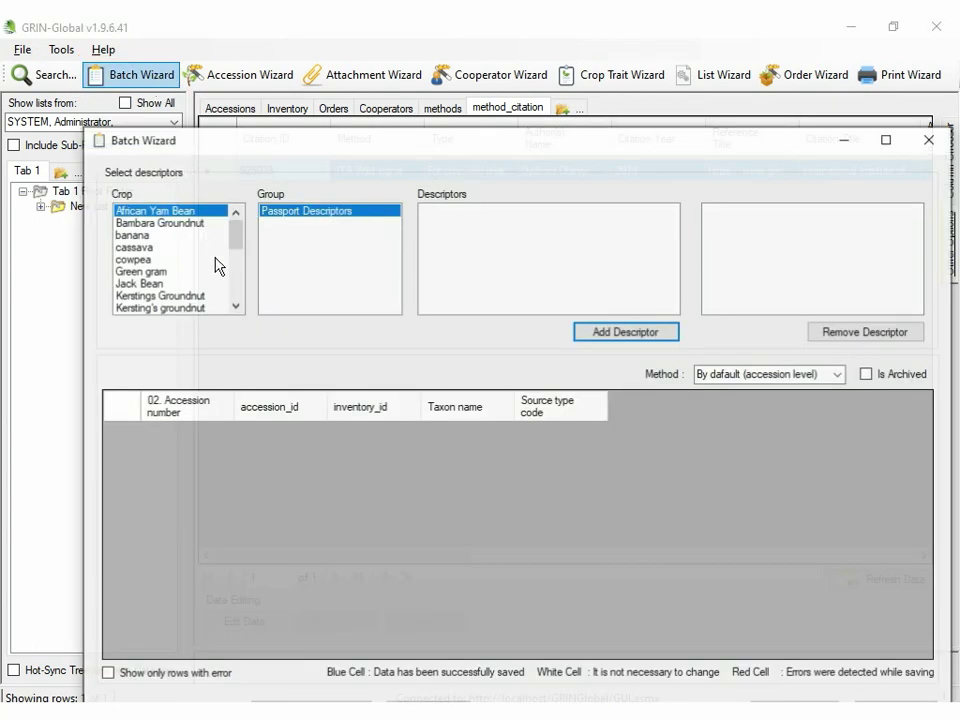
scroll(200, 300, "down", 5)
left_click(190, 284)
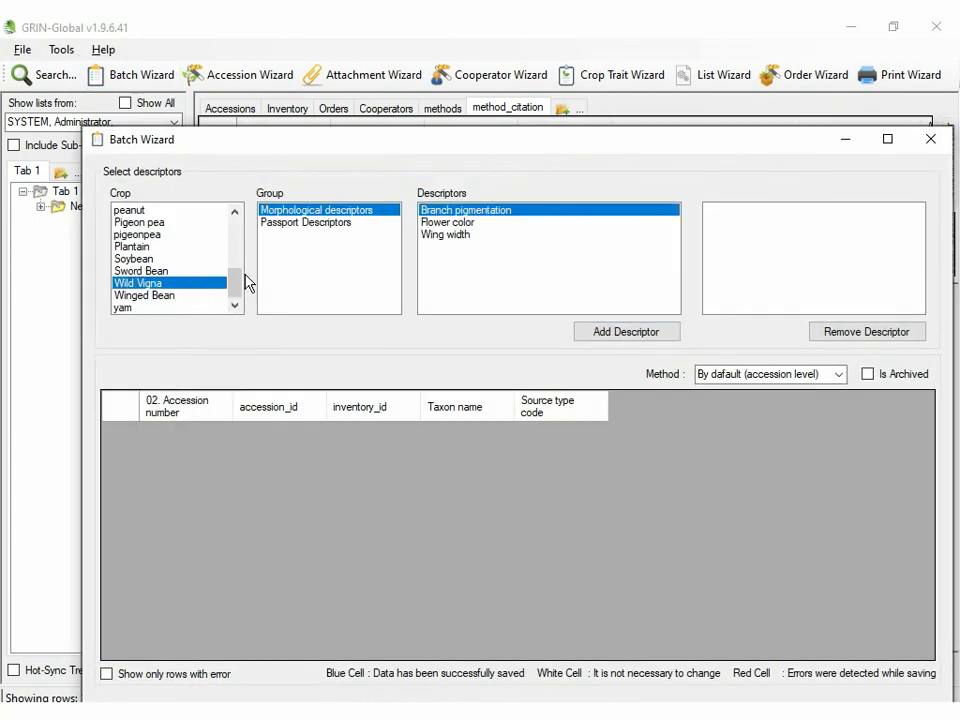
left_click(480, 262)
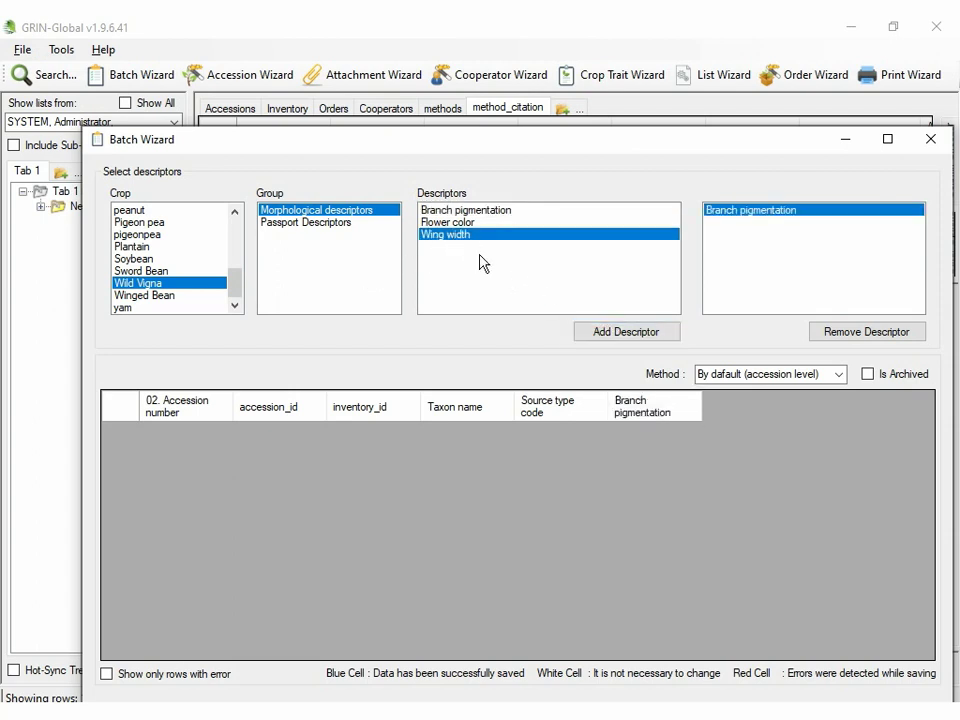
left_click(626, 334)
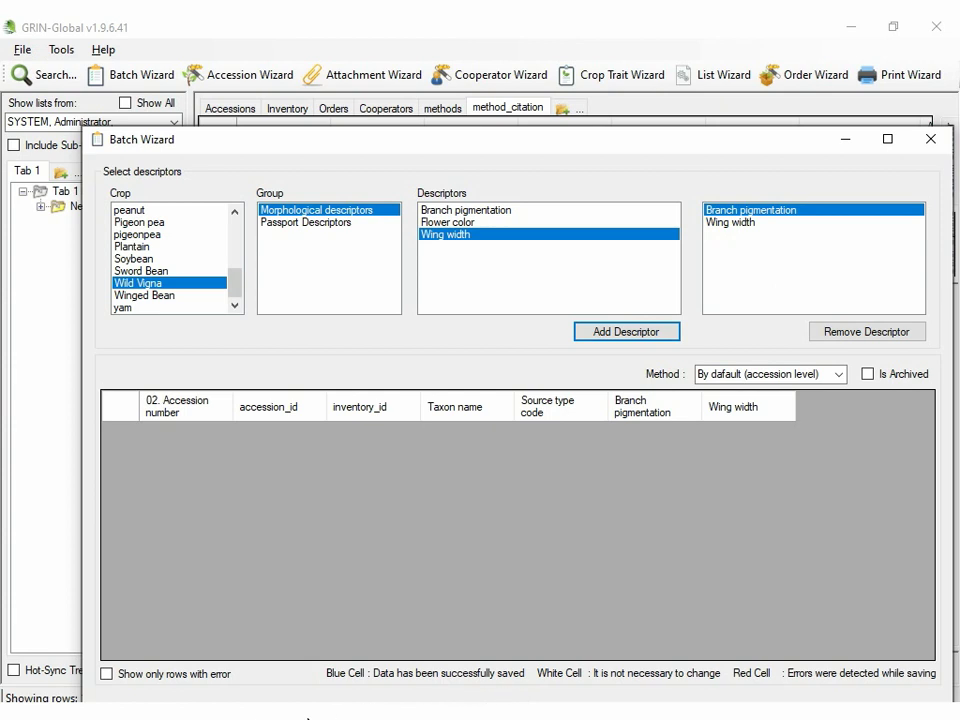
Switch to the 100accs workbook in Excel and copy the accession number, Branch pigmentation and Wing width table in H1:J10.
mouse_move(308, 717)
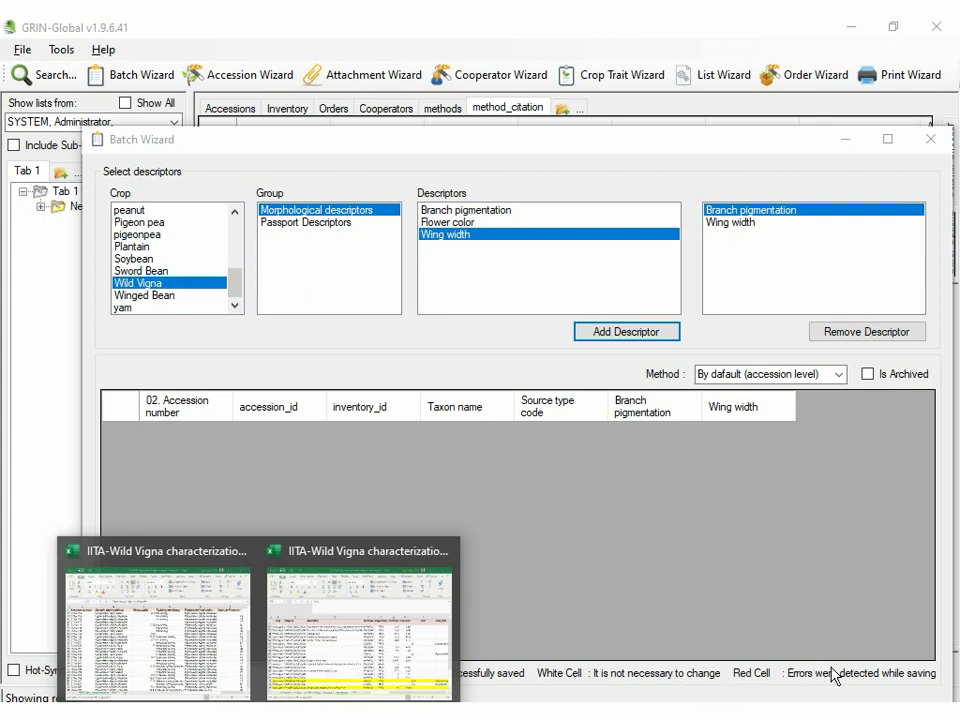
key("alt+Tab")
left_click(935, 674)
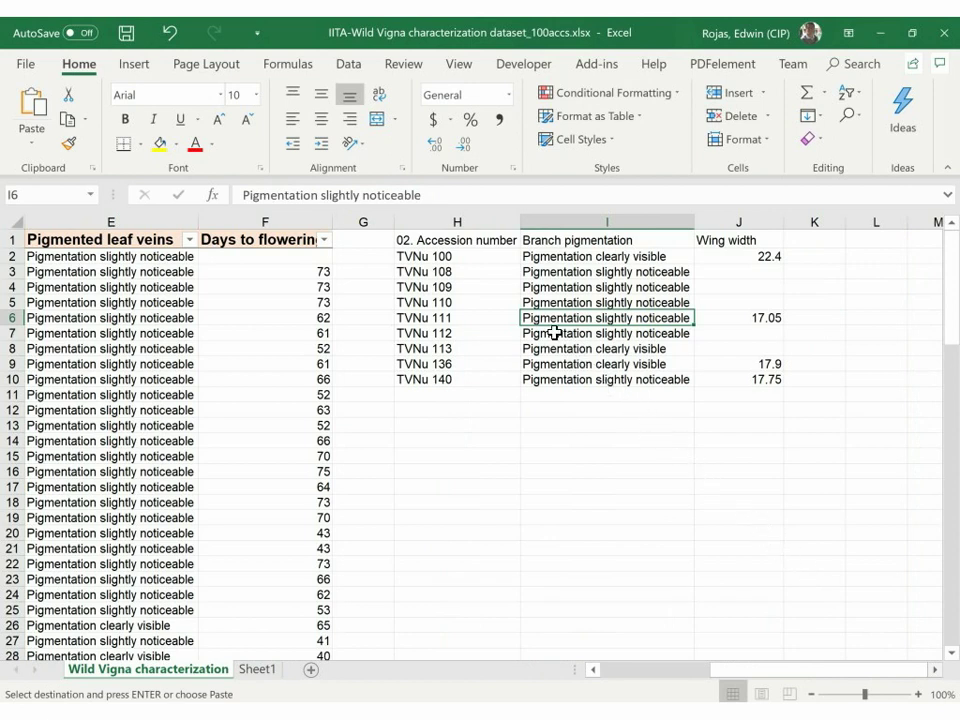
left_click_drag(455, 240, 470, 270)
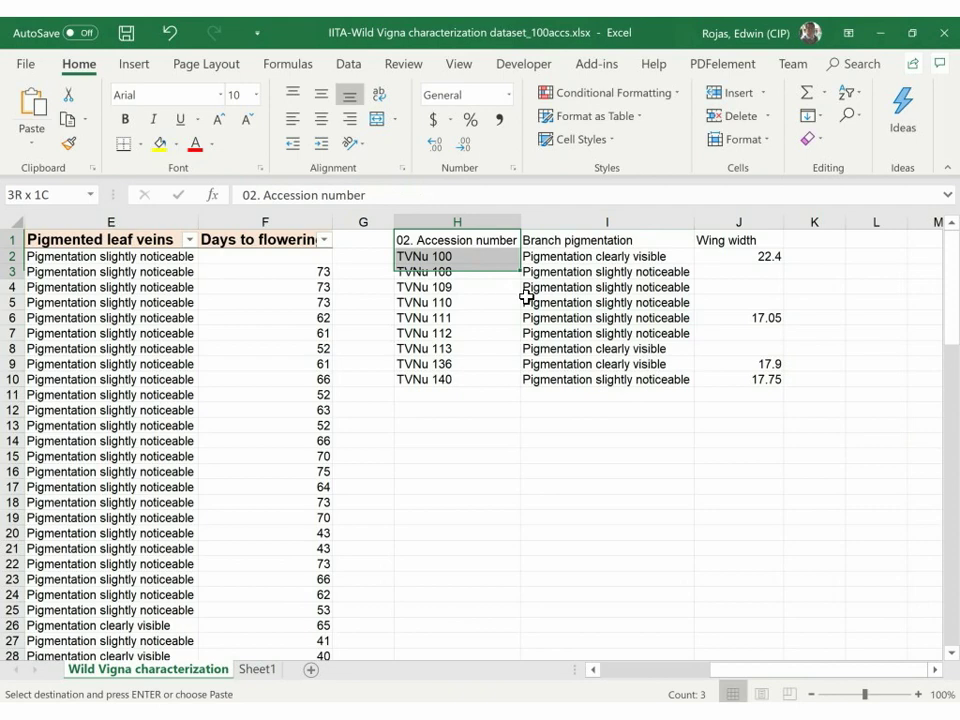
left_click_drag(614, 338, 707, 377)
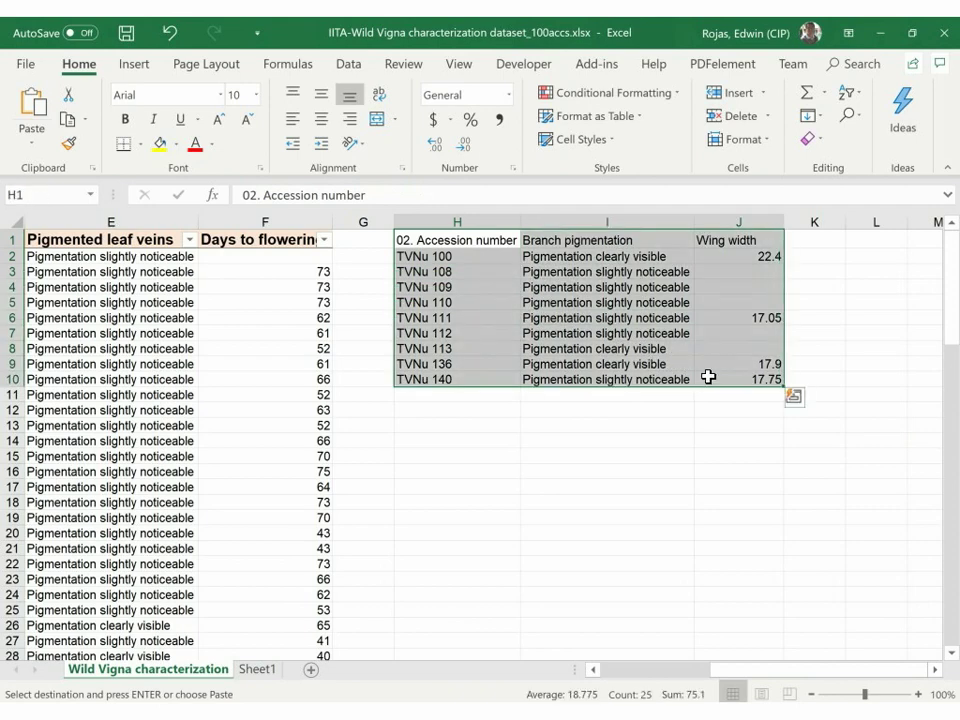
right_click(627, 315)
right_click(656, 300)
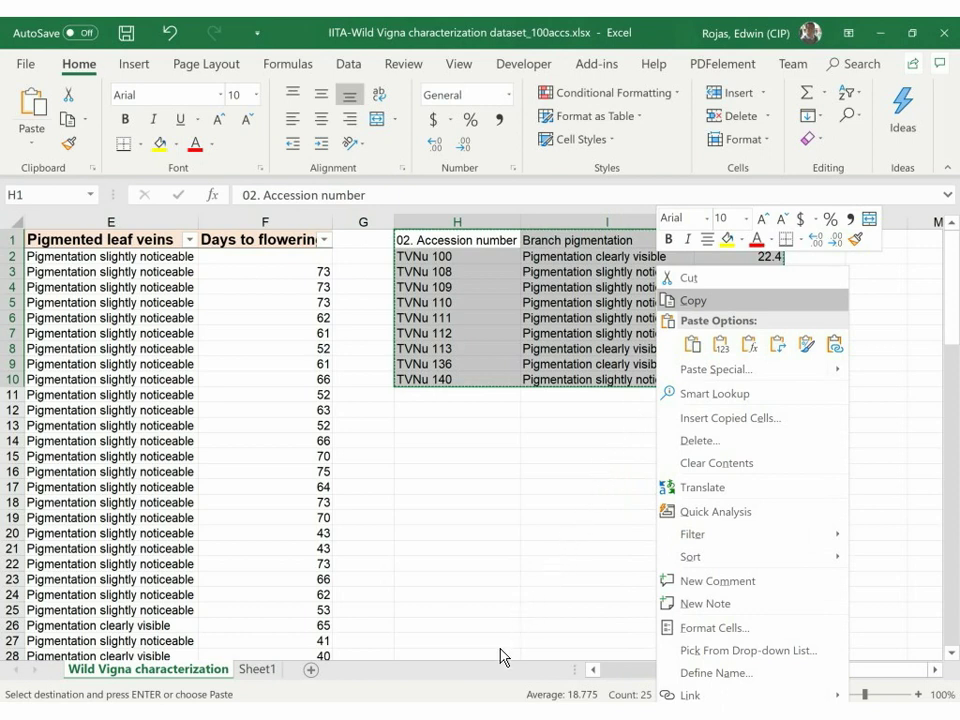
key("Escape")
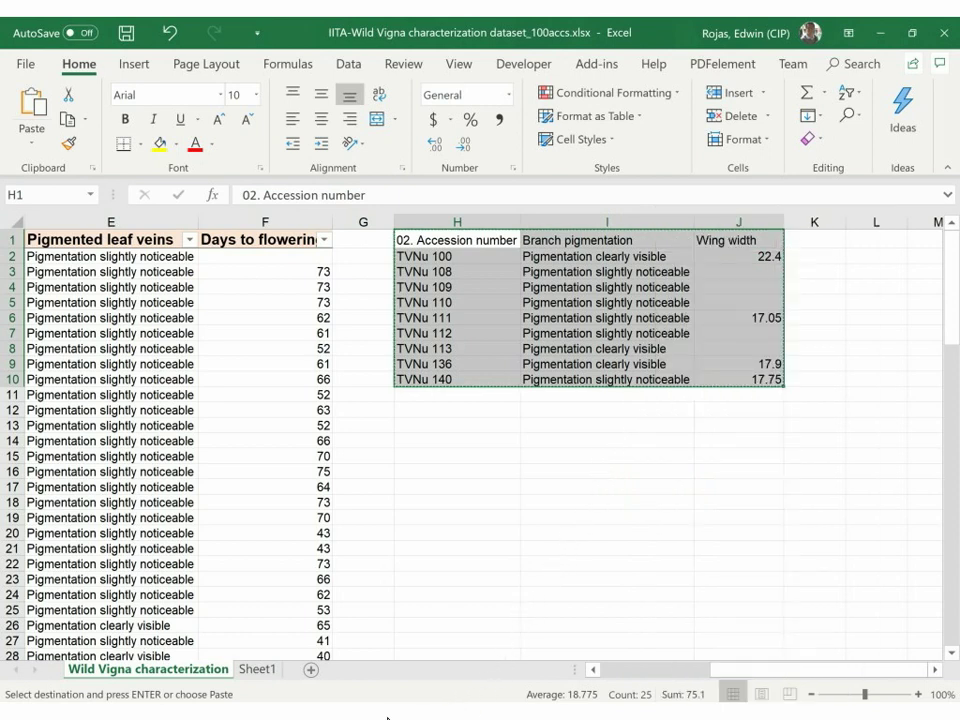
Paste the copied accession table into the Batch Wizard grid and save the data with the default accession-level method.
key("alt+Tab")
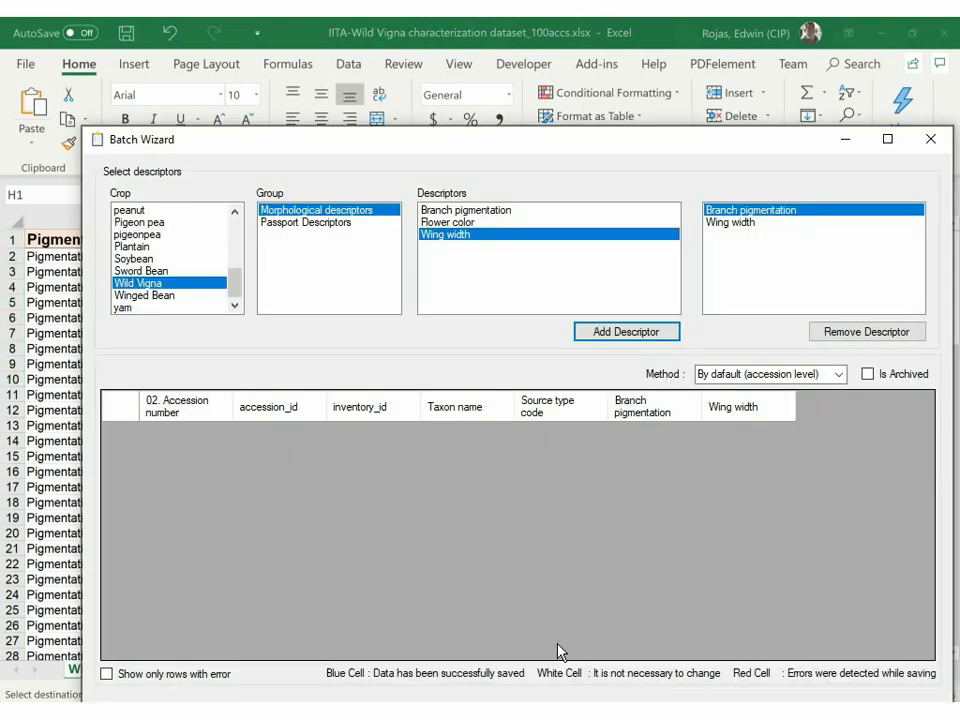
left_click(419, 498)
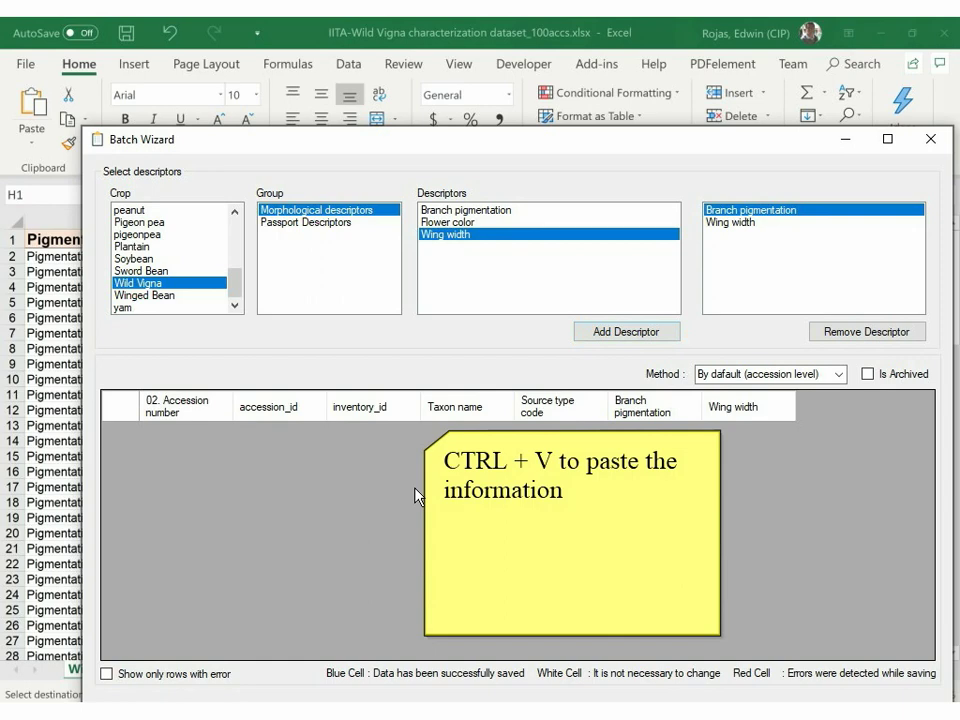
key("ctrl+v")
left_click(418, 495)
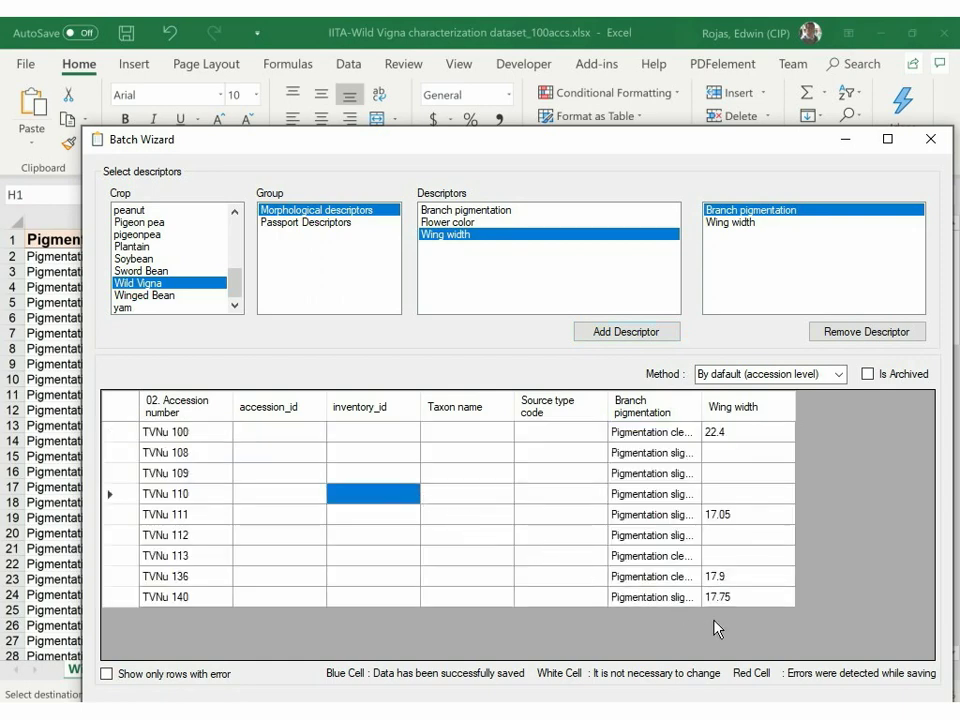
left_click_drag(450, 139, 408, 67)
left_click(753, 640)
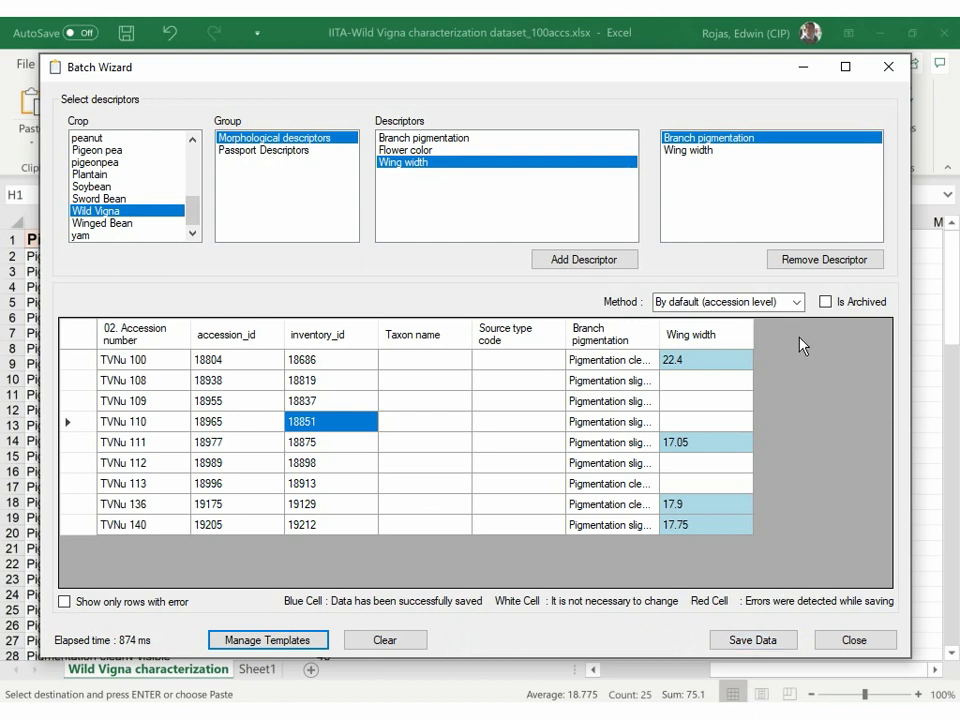
Set the Method to IITA Wild vigna morphological characterization dataset, save the data and close the Batch Wizard.
left_click(797, 302)
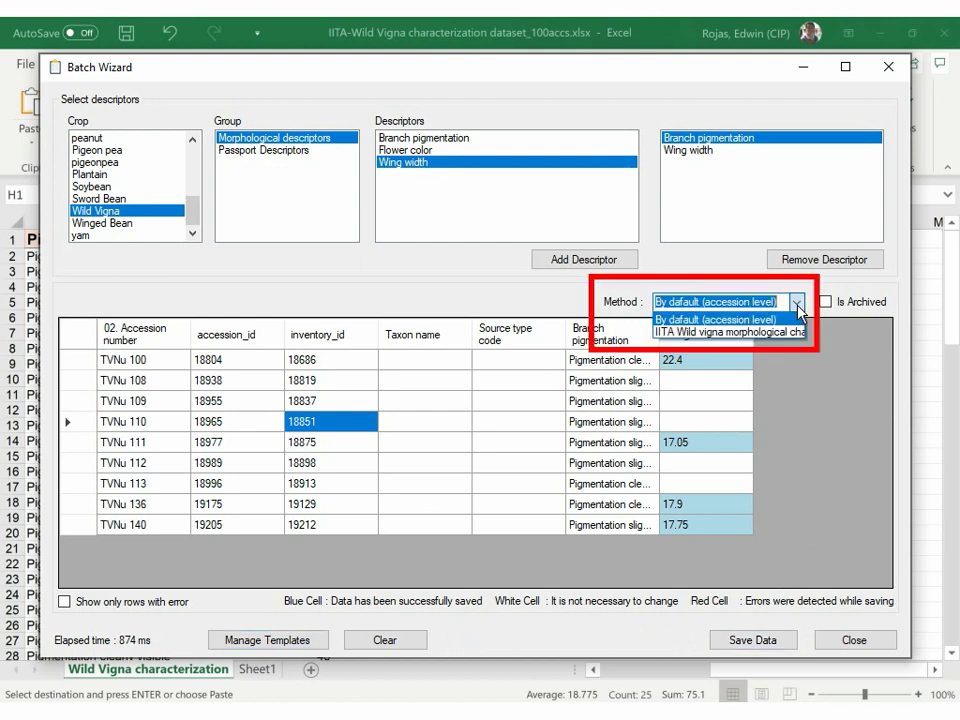
left_click(794, 332)
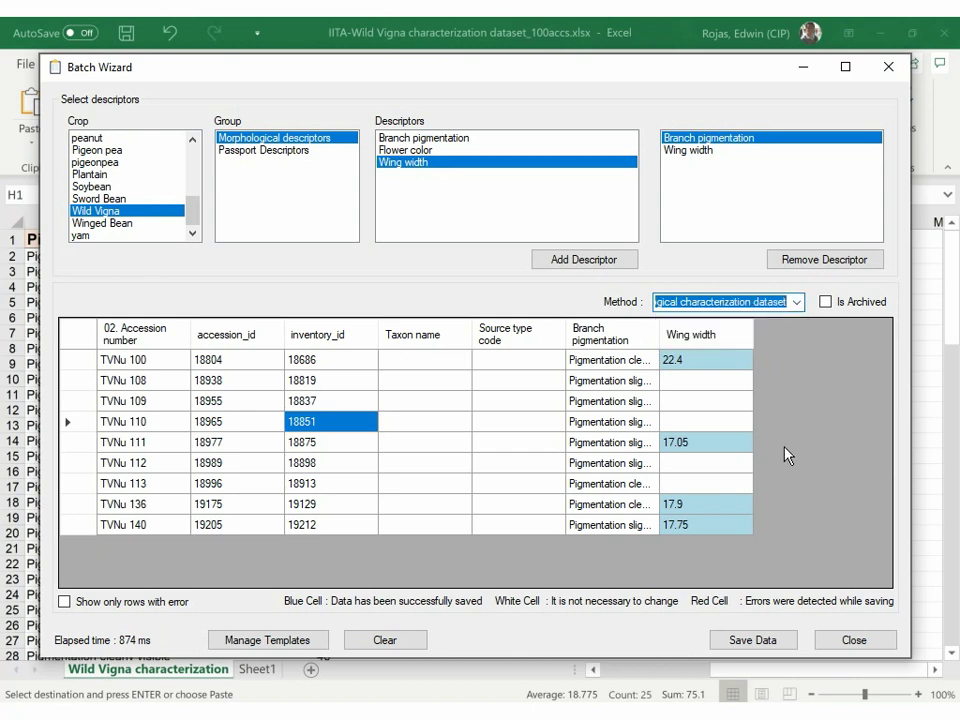
left_click(768, 645)
left_click(855, 640)
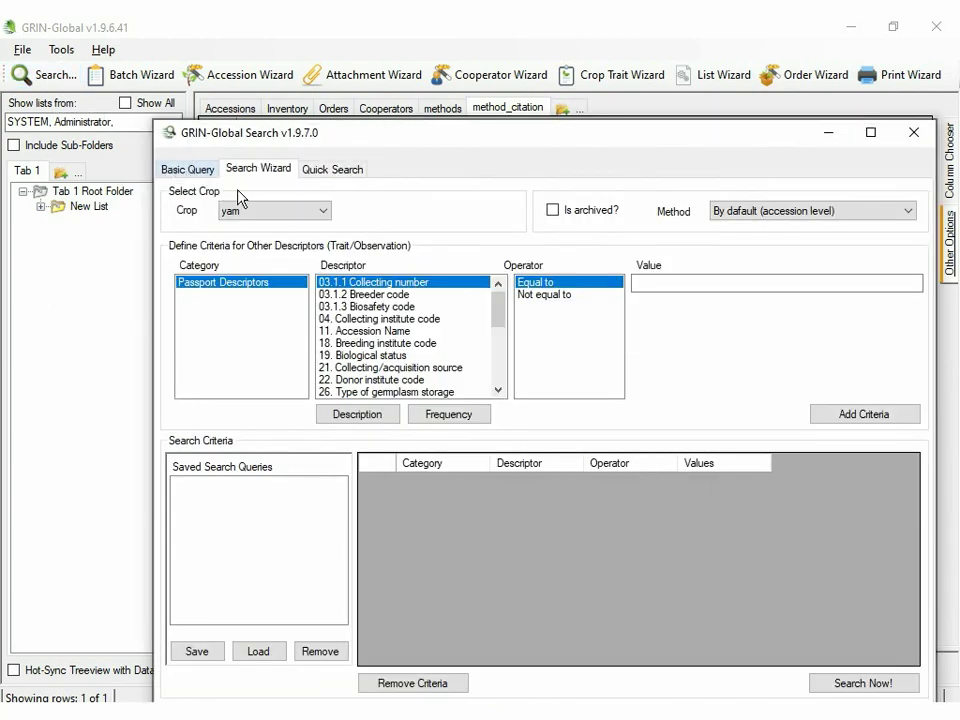
Search Wild Vigna accessions whose Branch pigmentation equals Pigmentation clearly visible, using the default accession-level method, and retrieve the matching data.
left_click(290, 212)
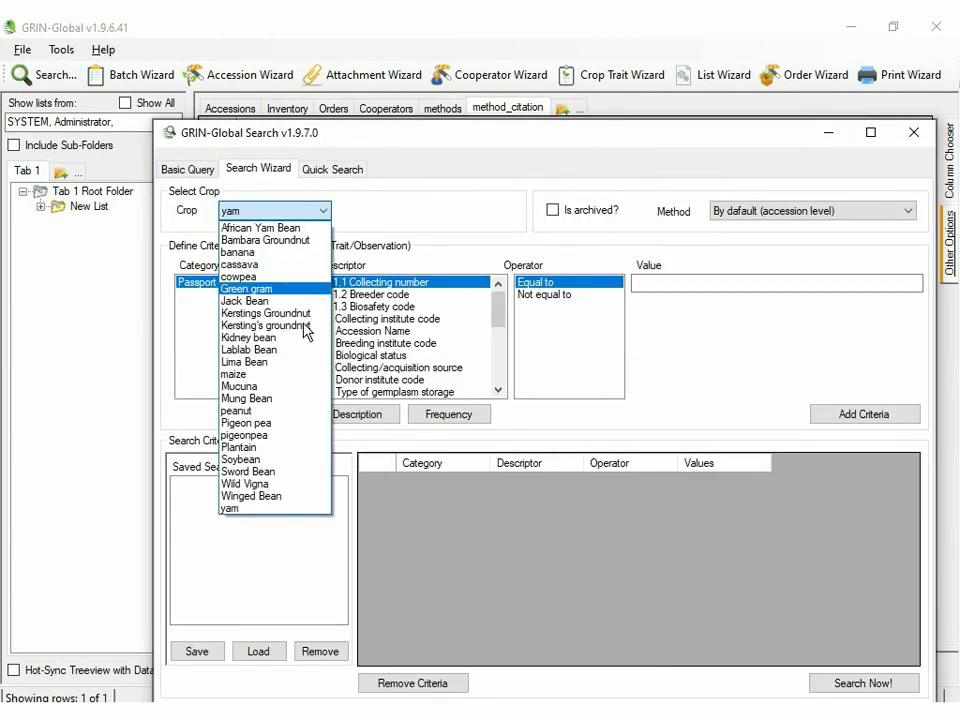
left_click(298, 484)
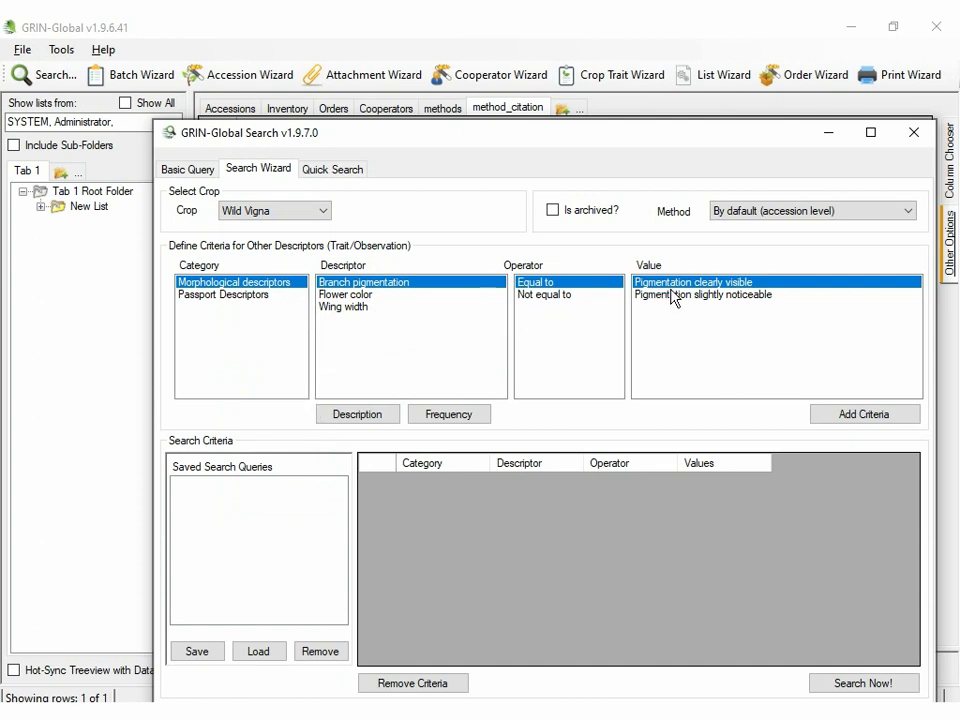
left_click(822, 350)
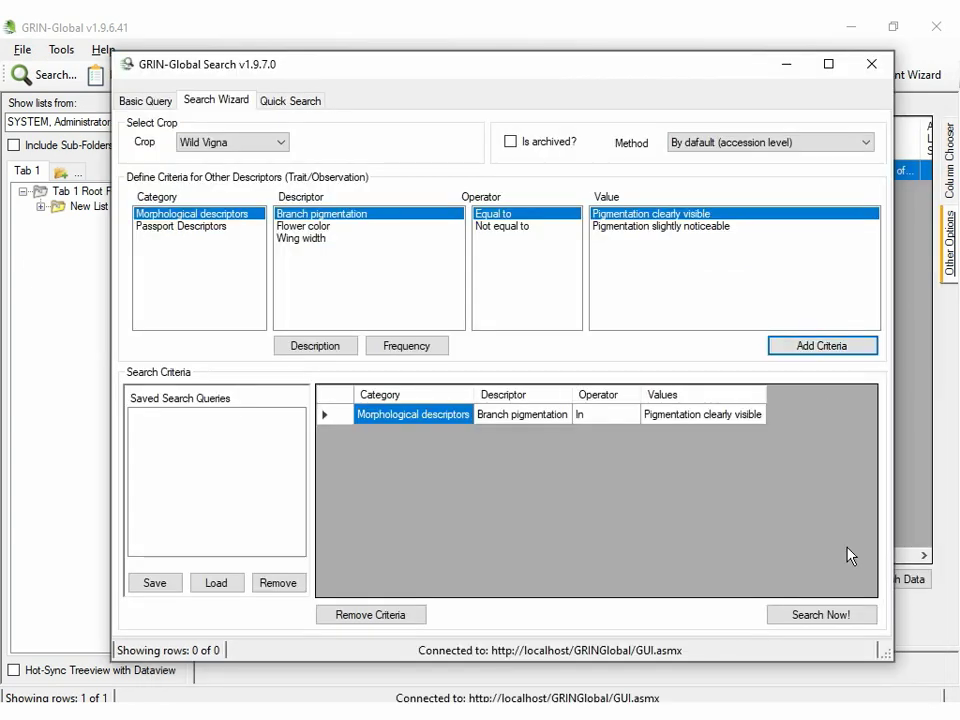
left_click(814, 613)
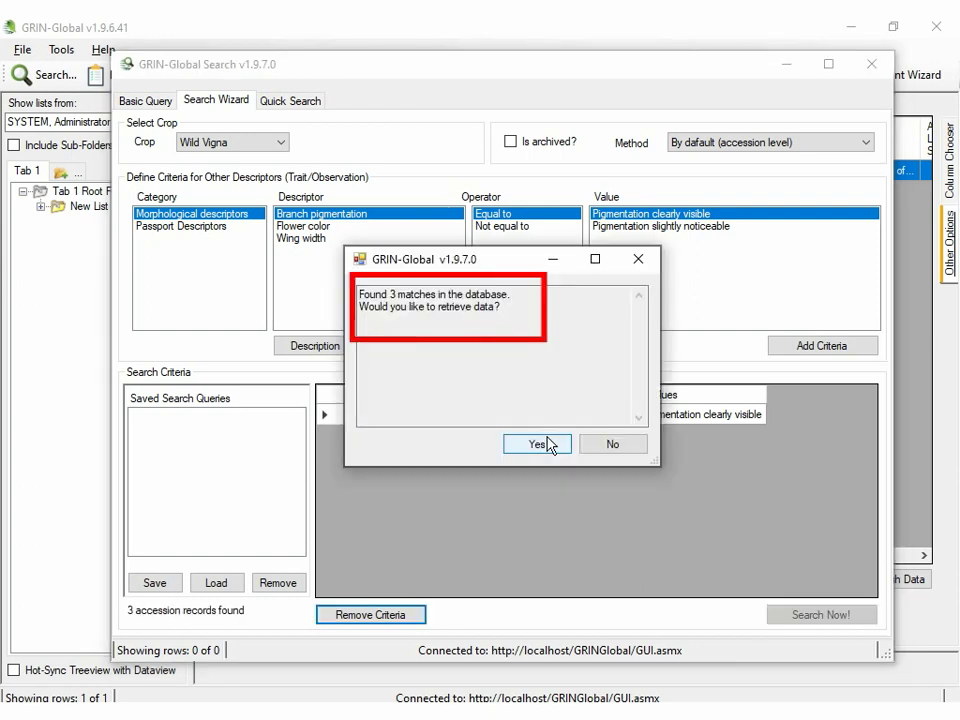
left_click(537, 444)
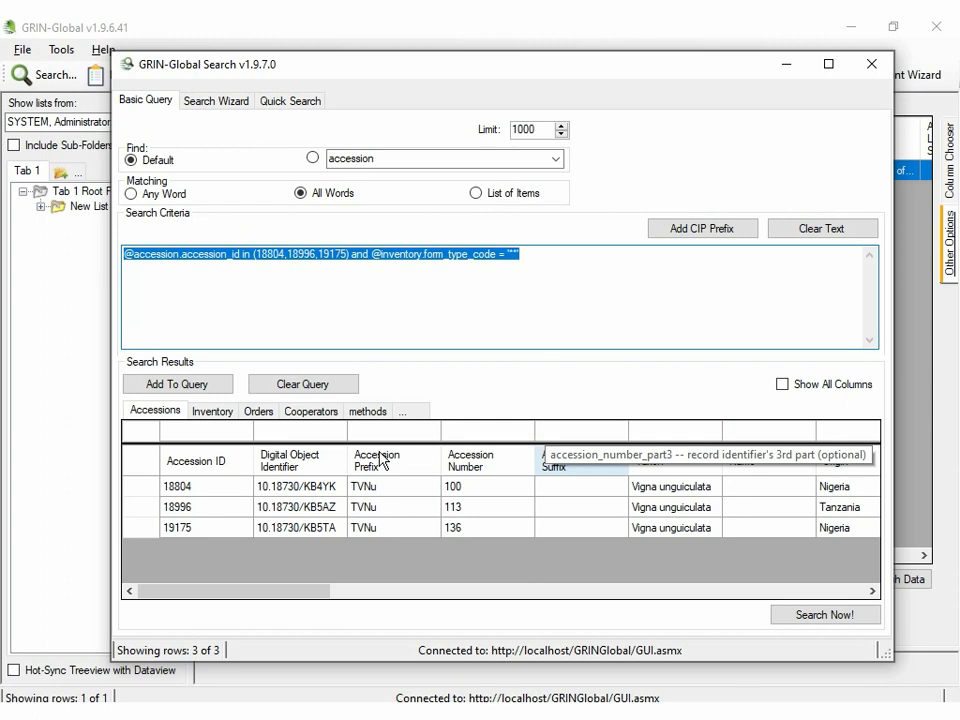
Add all the retrieved accession records to the Tab 1 Root Folder as a new list and open that list.
left_click(157, 455)
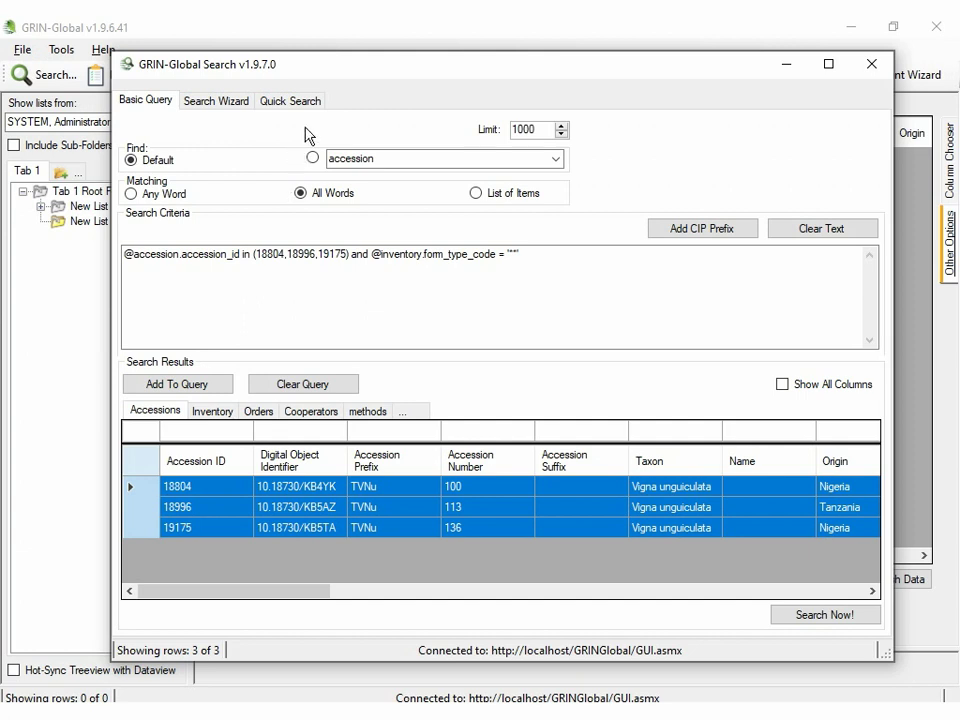
left_click_drag(334, 75, 380, 68)
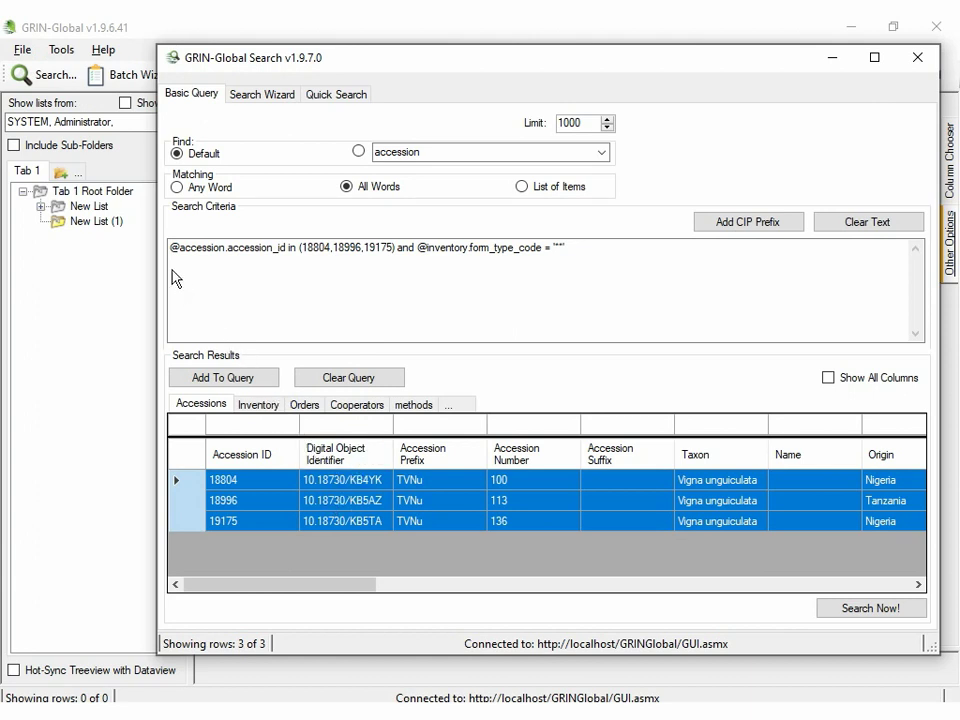
left_click(110, 221)
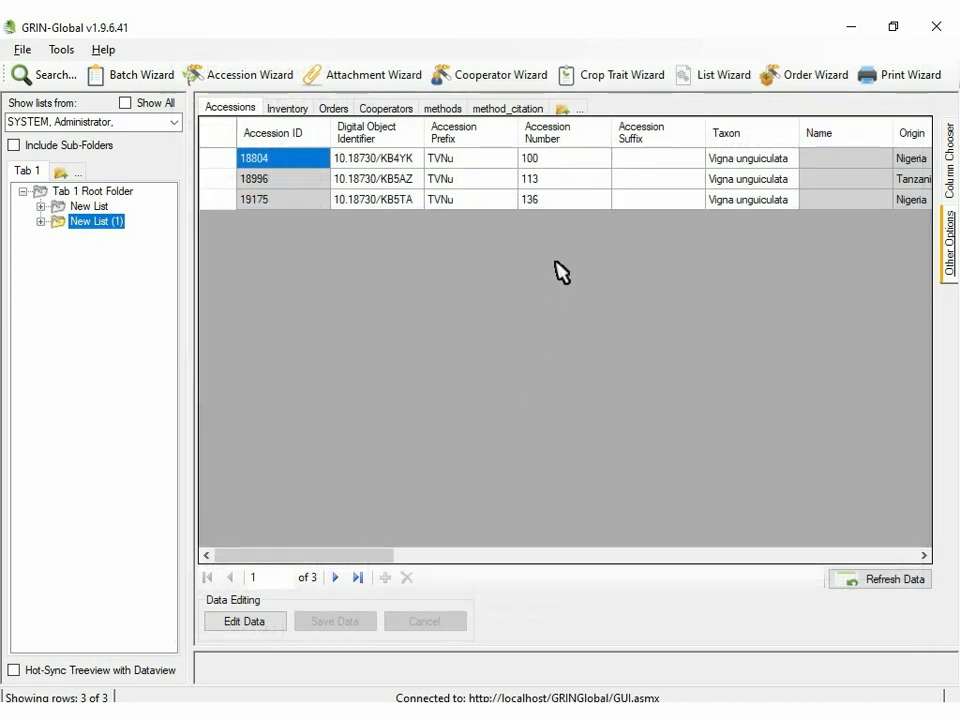
Add a dataview named observations with category Client, area Crop and dataview Get Crop Trait Observation, and check the Wing width numeric values.
left_click(565, 108)
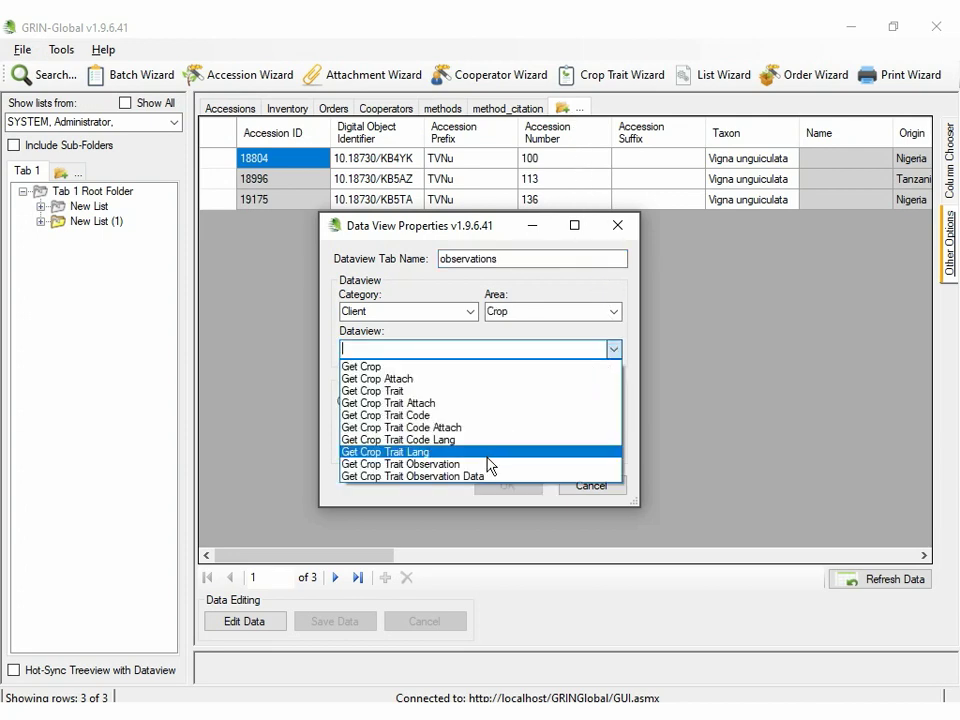
left_click(430, 464)
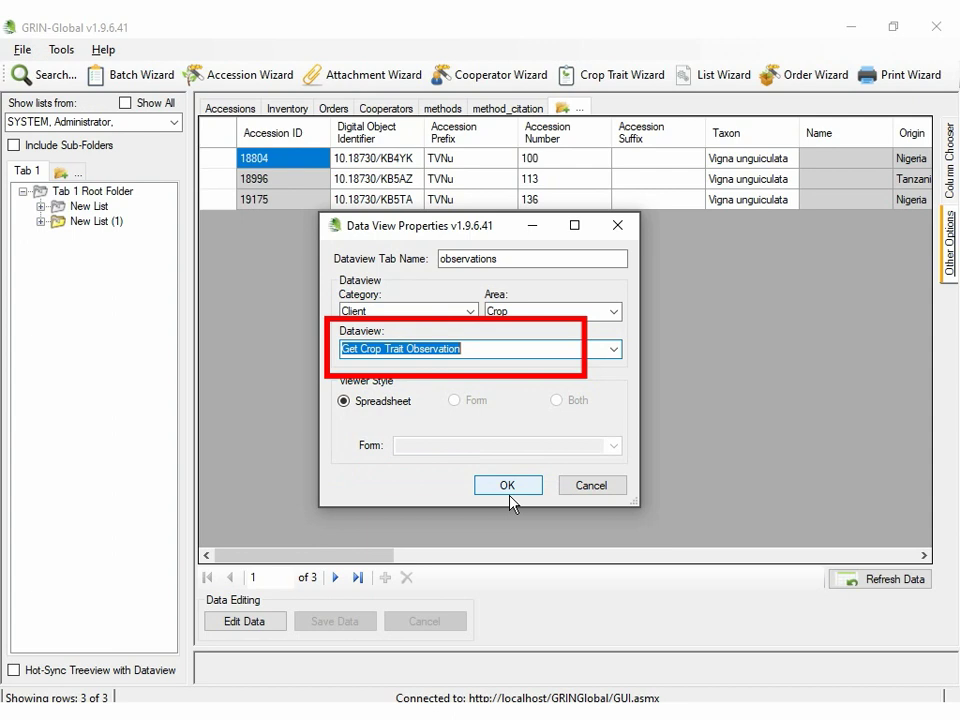
left_click(507, 485)
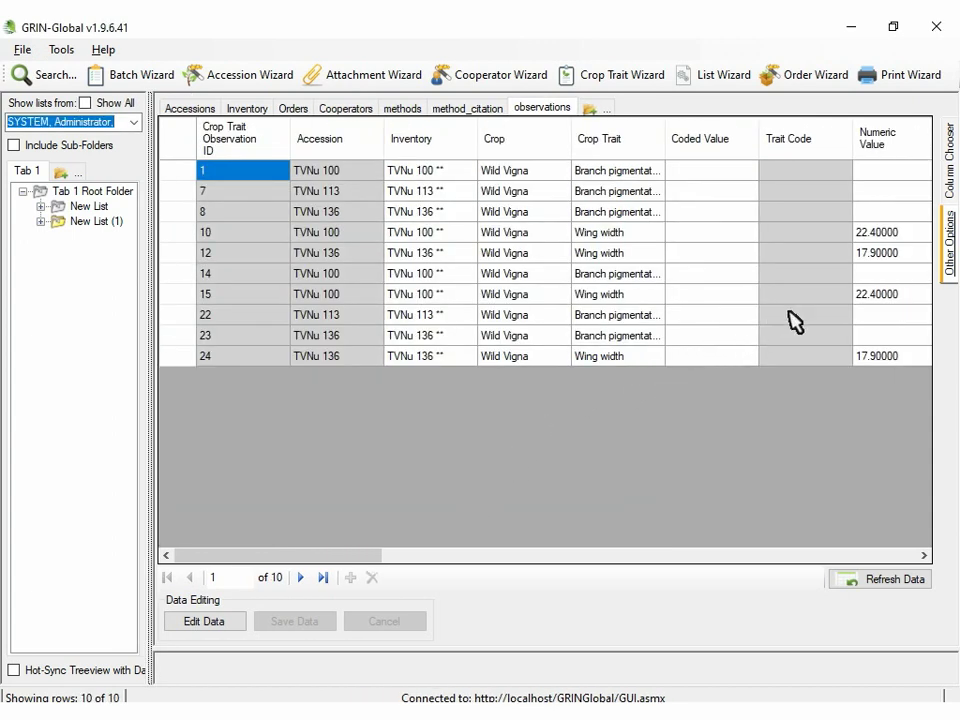
left_click(885, 257)
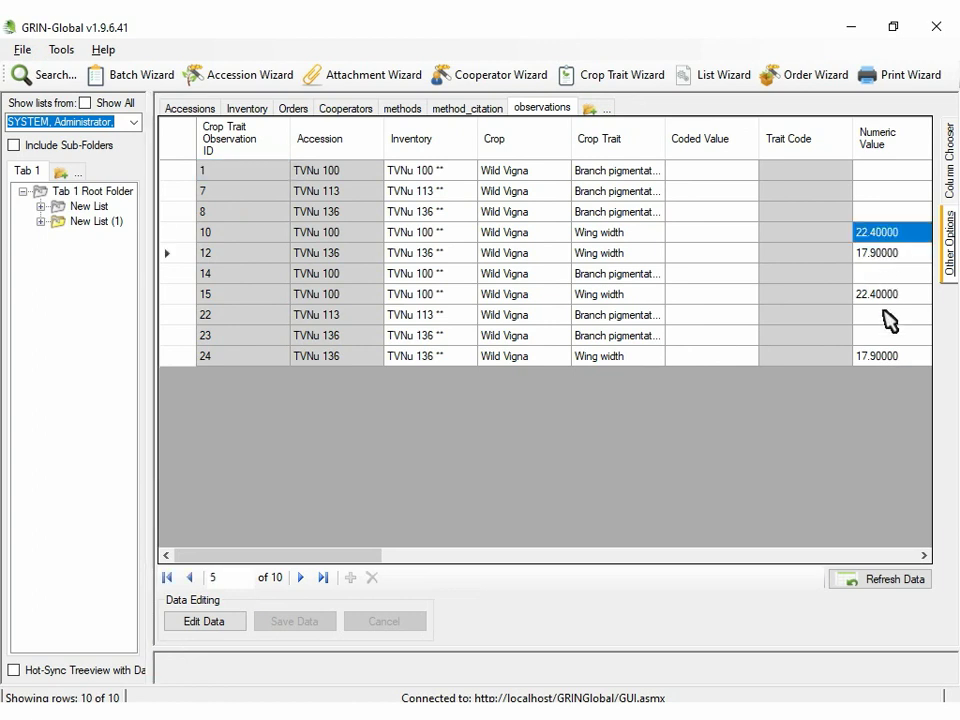
left_click_drag(885, 311, 857, 330)
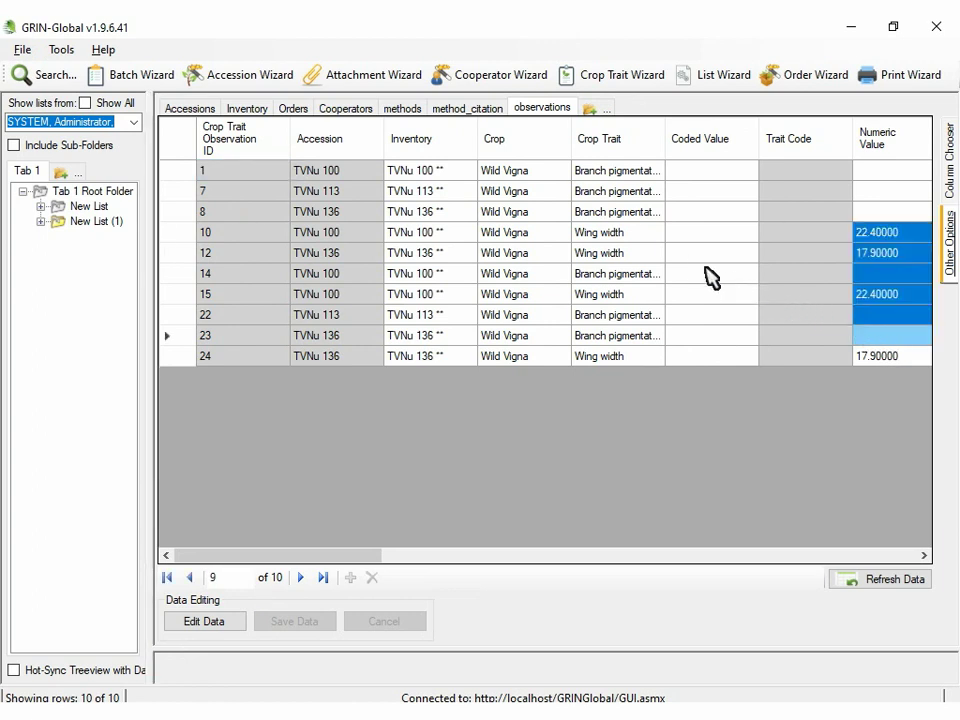
left_click(603, 237)
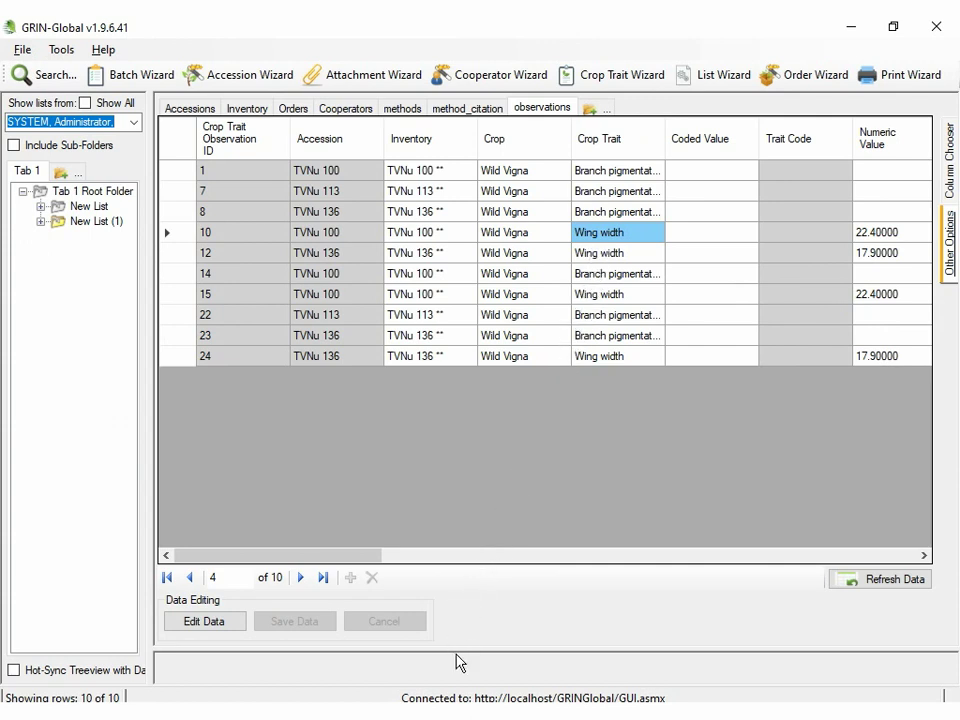
Switch to SQL Server Management Studio and locate the gringlobal and GRINGlobal_localhost databases.
left_click(432, 718)
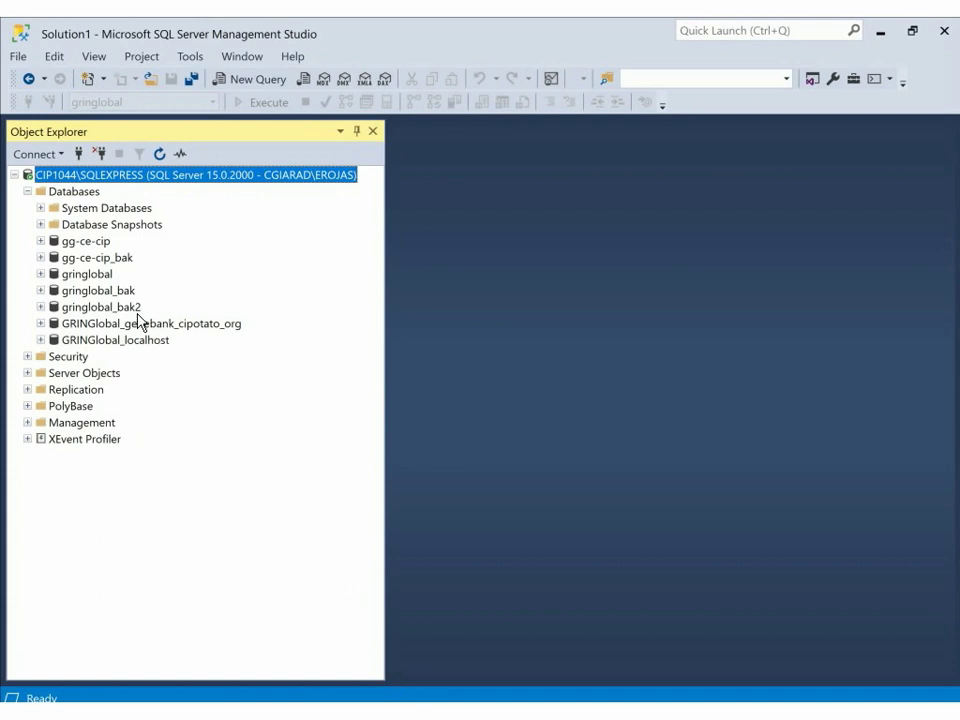
left_click(87, 274)
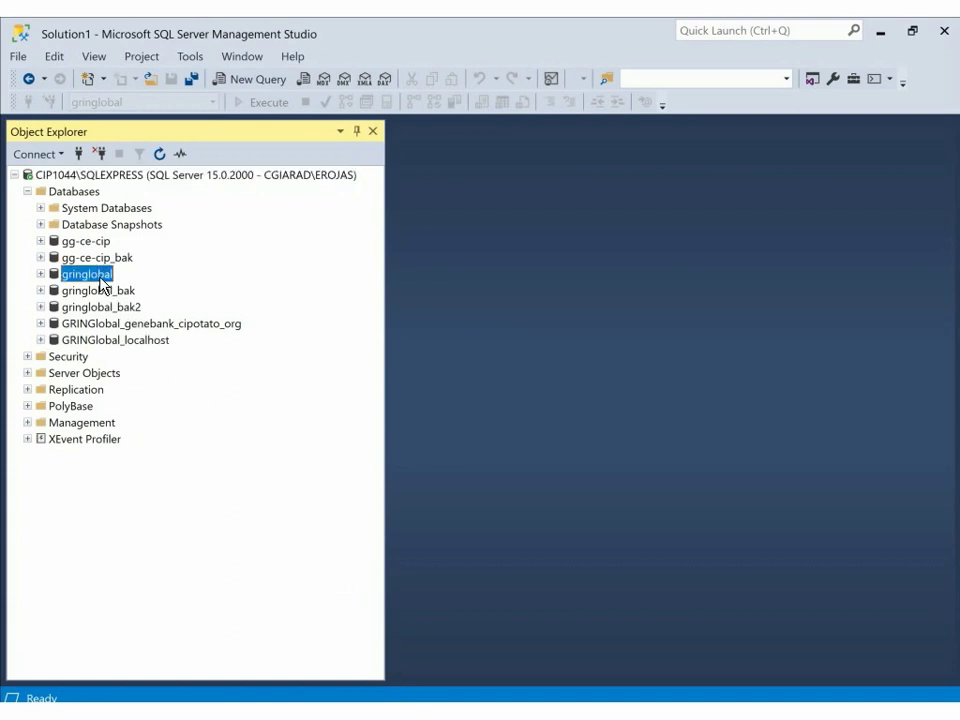
left_click(144, 341)
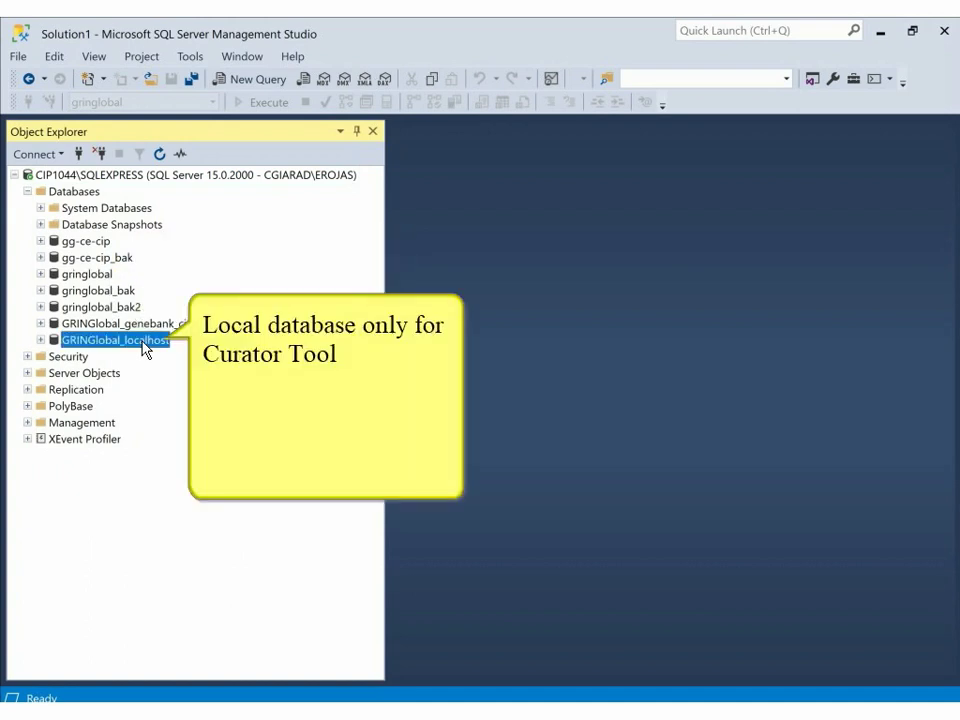